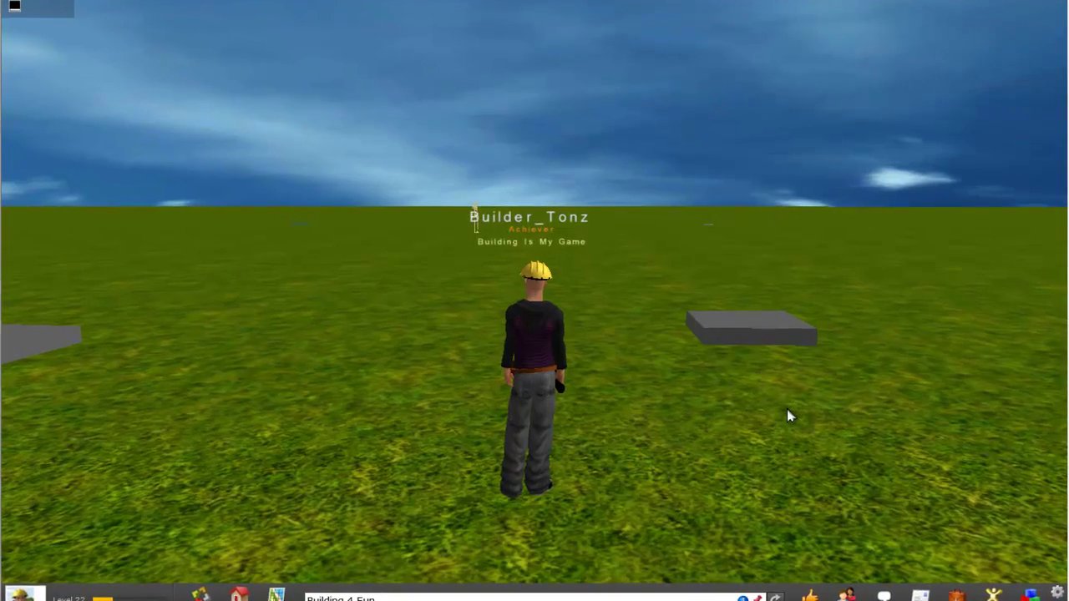
Step: Walk the avatar across the grass and onto the nearest gray tile to test how it moves
key("Left")
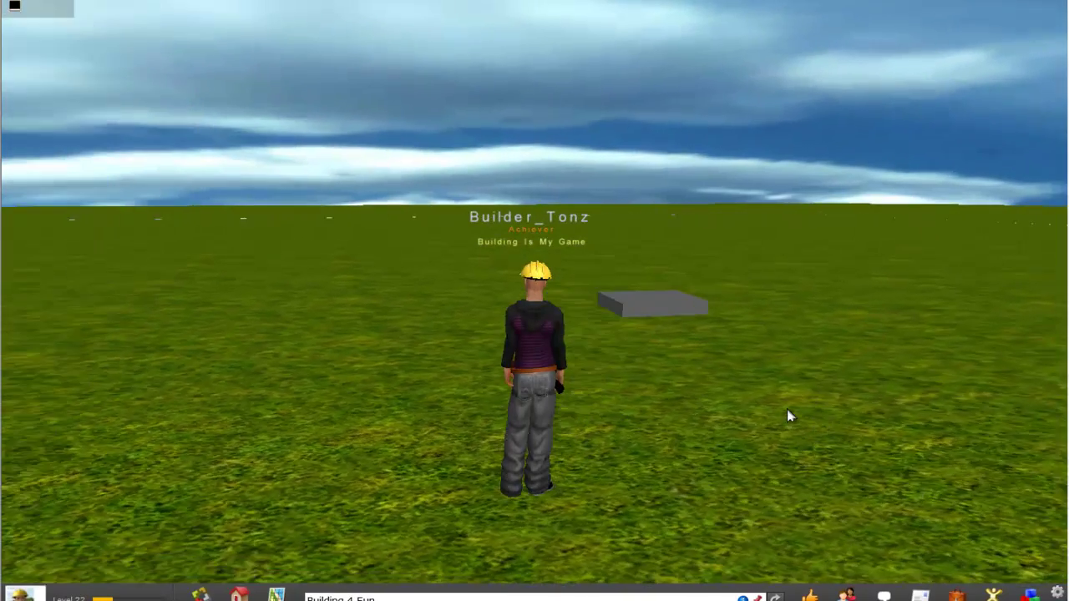
key("Up")
key("Right")
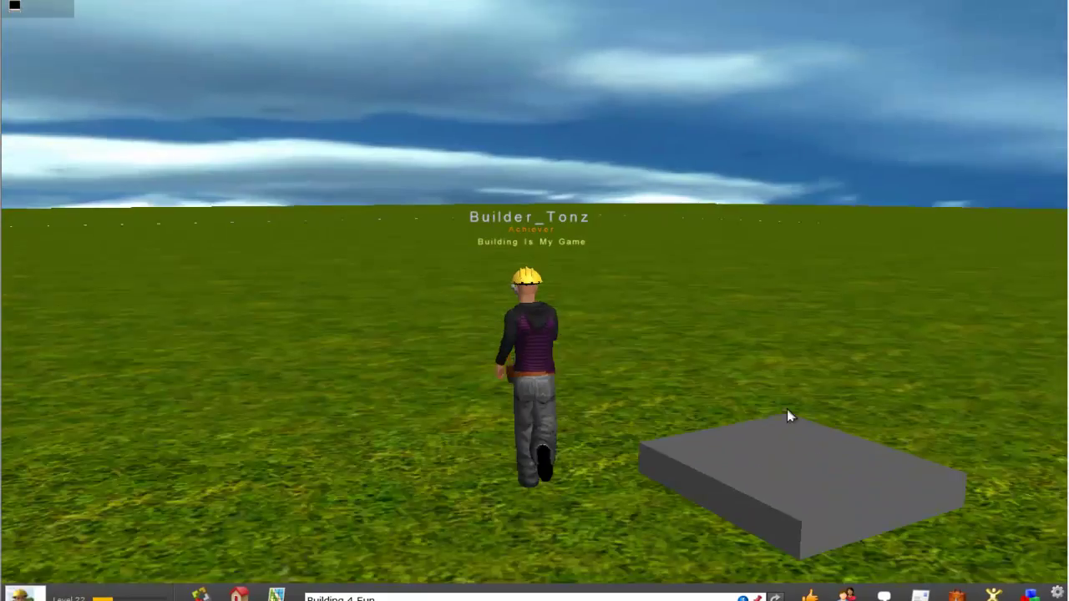
key("Right")
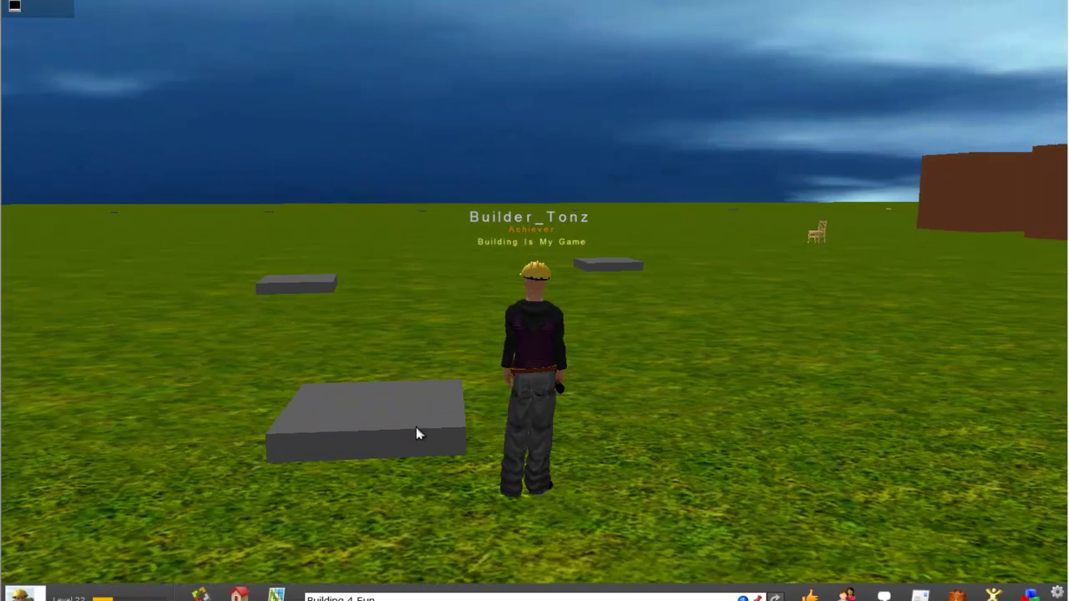
key("Left")
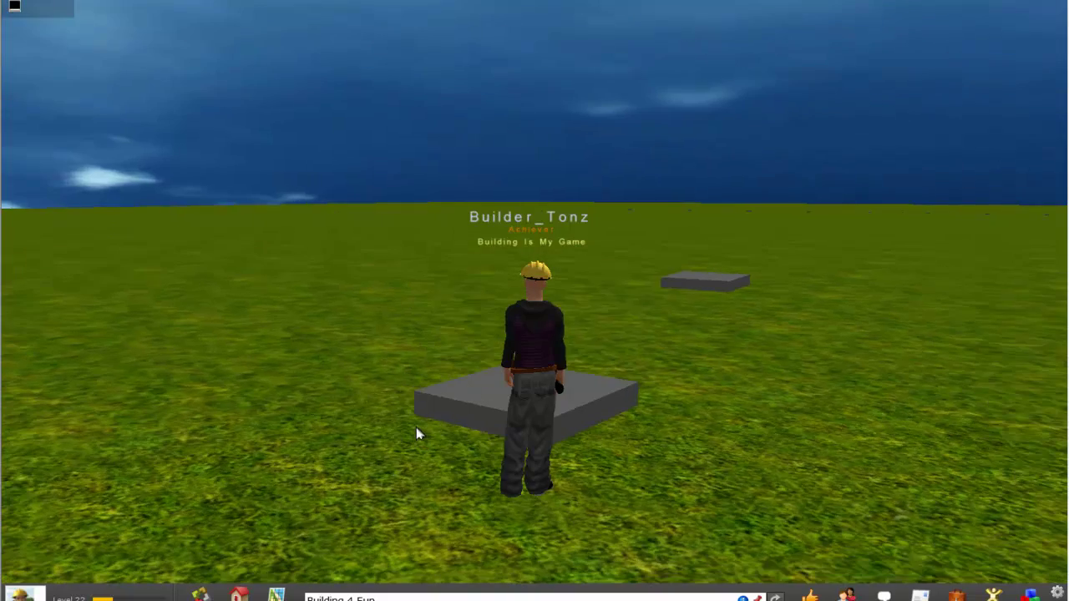
key("Up")
key("Right")
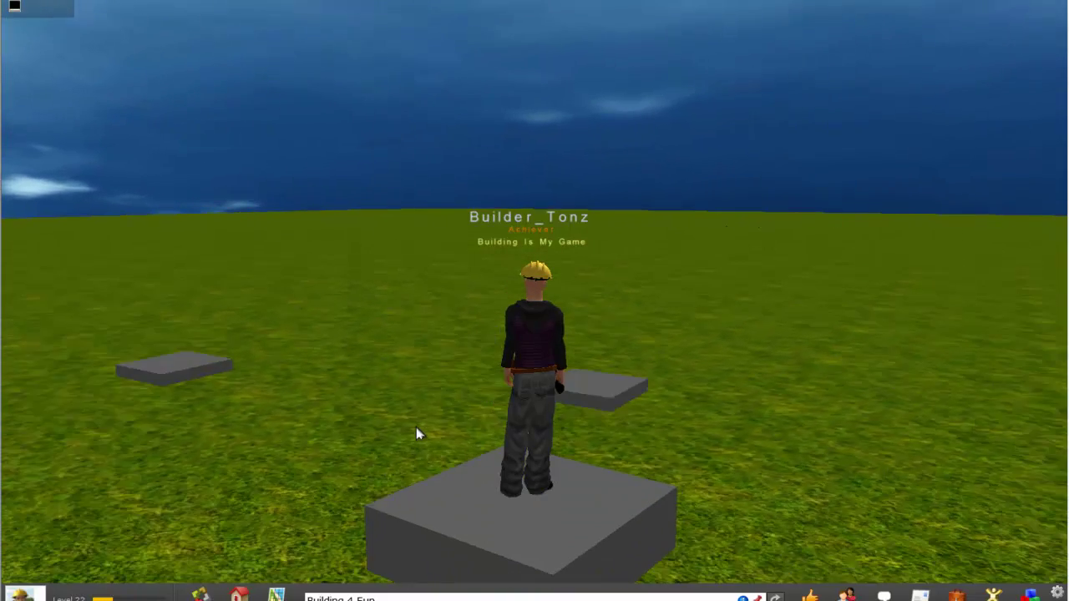
Step: Turn the avatar to survey the surroundings while riding the gray tile, and face the neighbouring tile
key("Left")
key("Right")
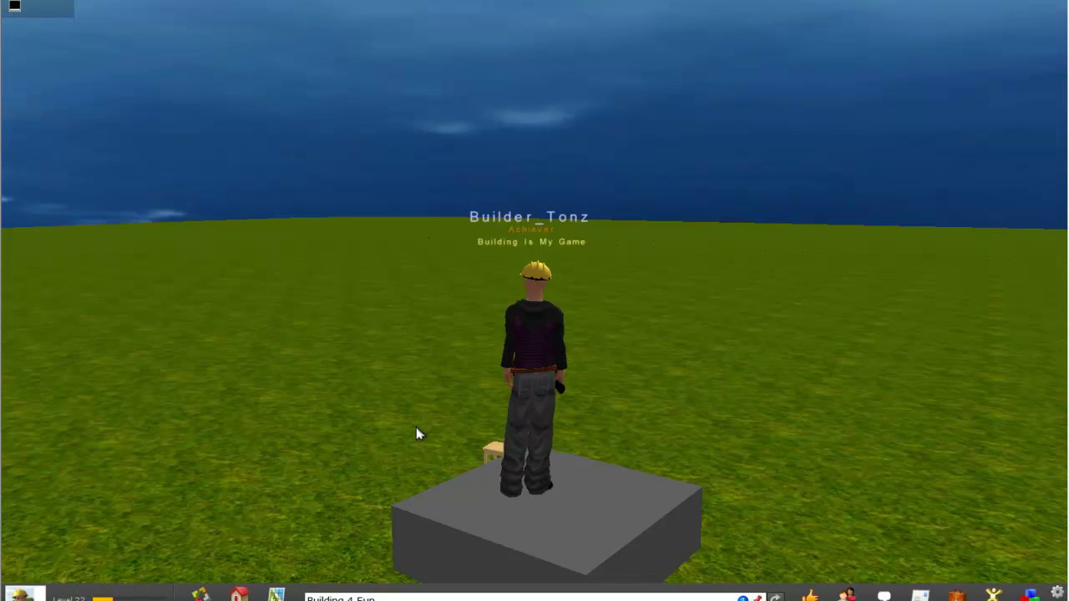
key("Left")
key("Left")
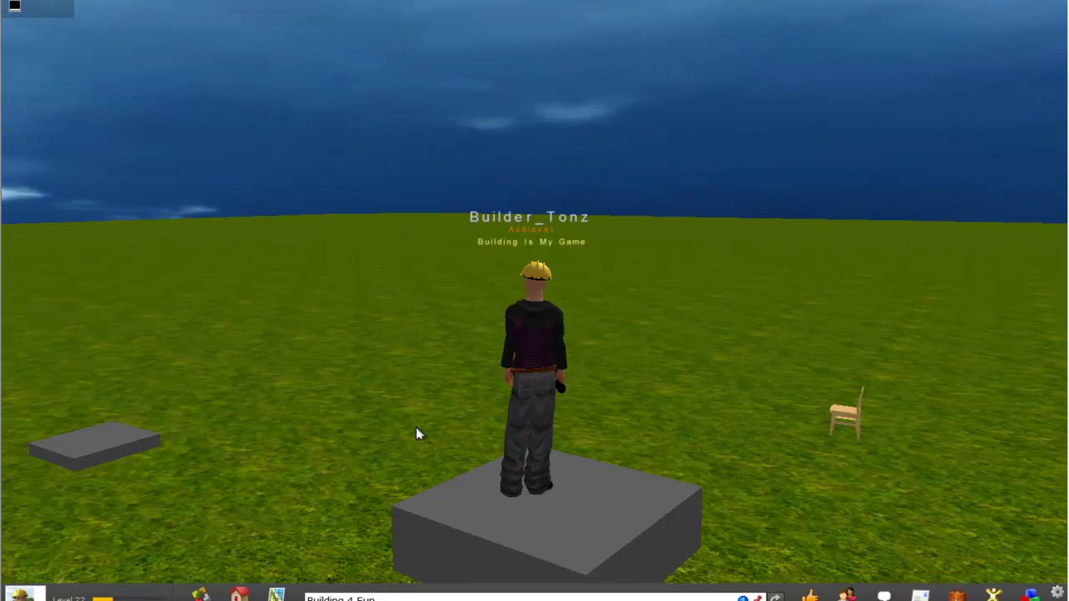
key("Left")
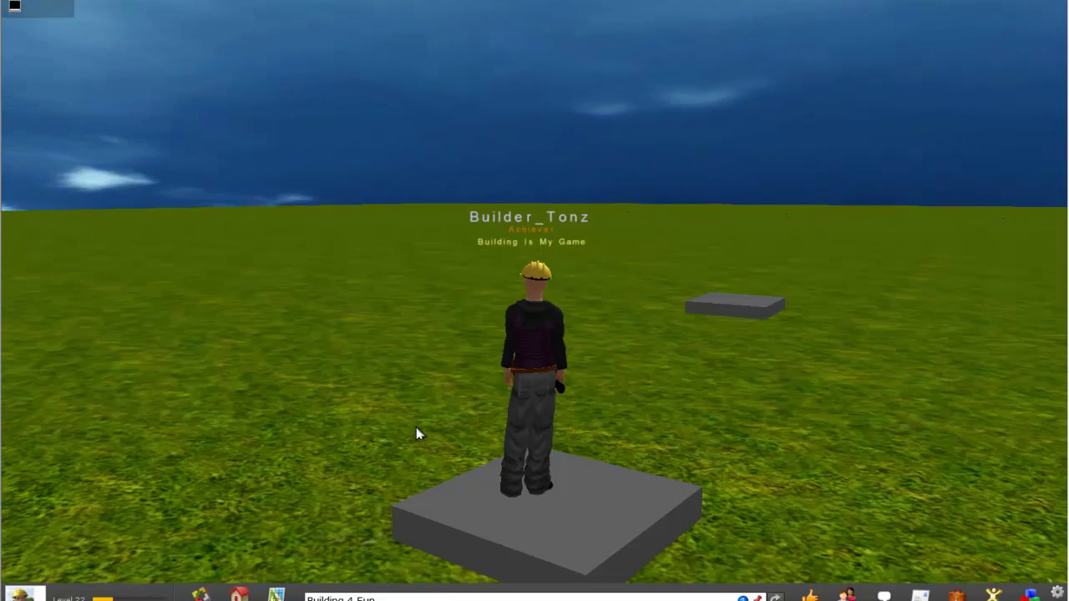
Step: Run the avatar over the grass to the farther gray tile and step onto it
key("Up")
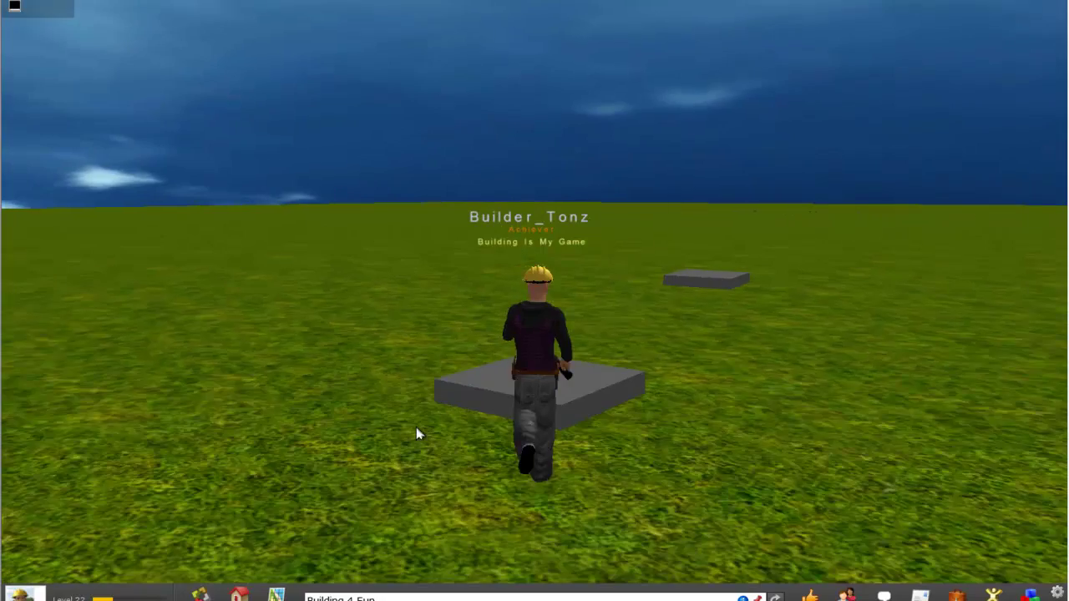
key("Right")
key("Up")
key("Left")
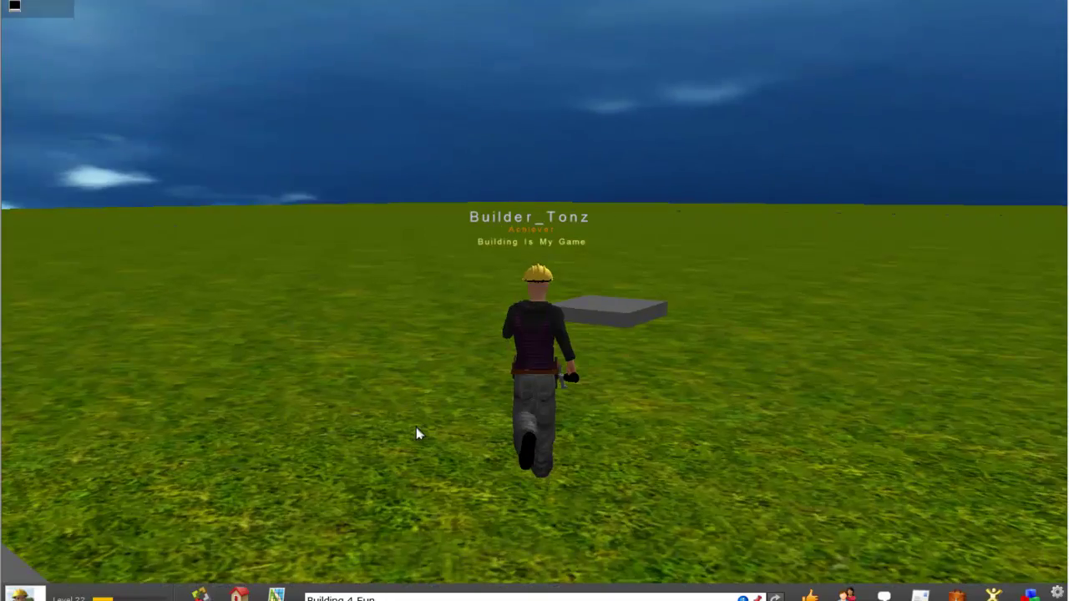
key("Right")
key("Up")
key("Up")
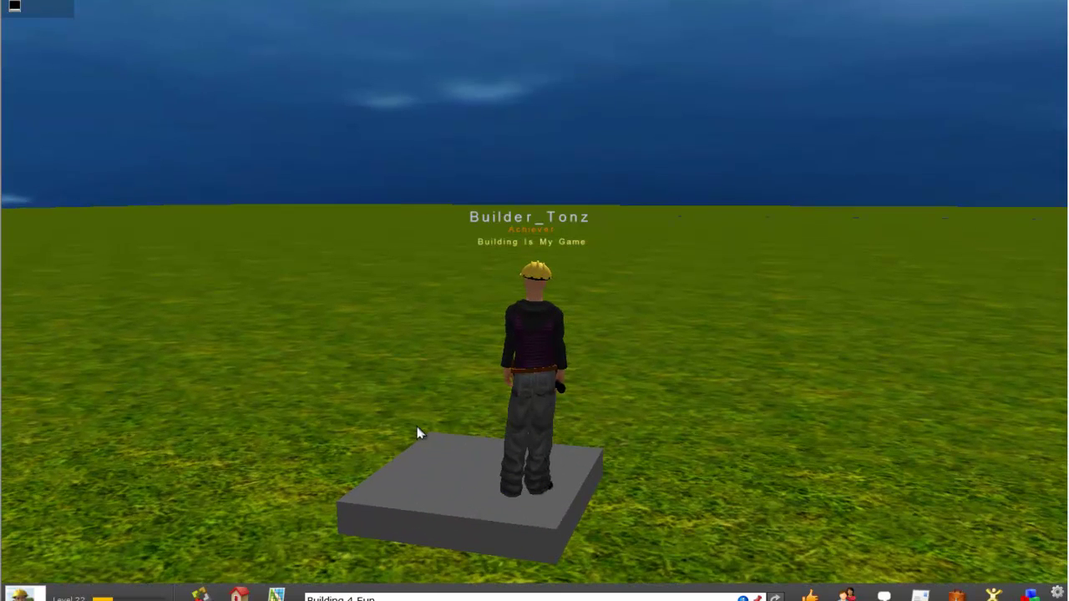
Step: Ride the farther gray tile up and down and back the avatar toward its edge
left_click(459, 486)
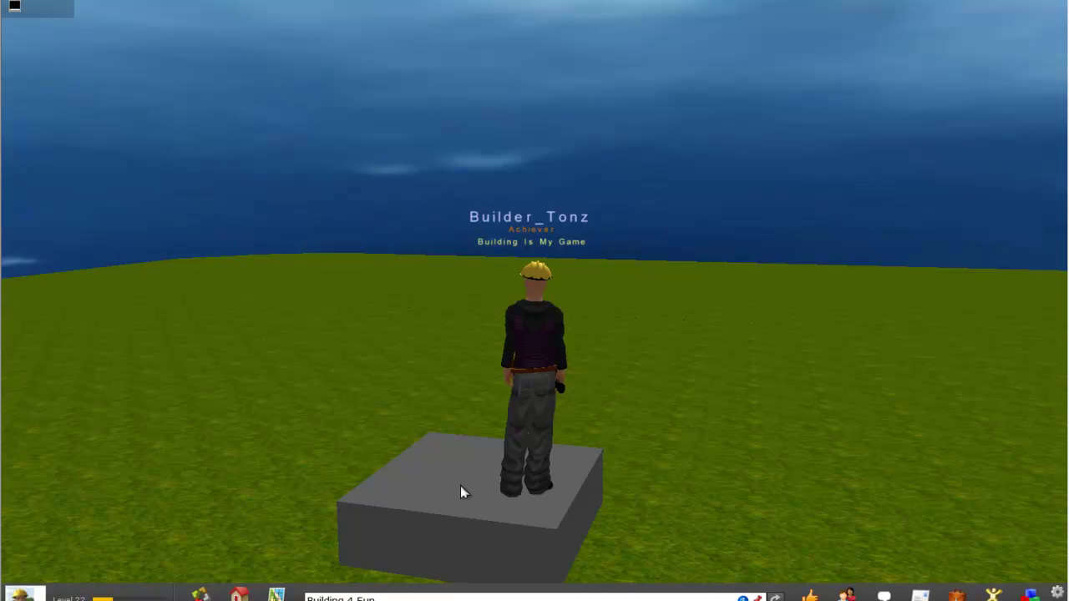
key("Page_Up")
key("Page_Up")
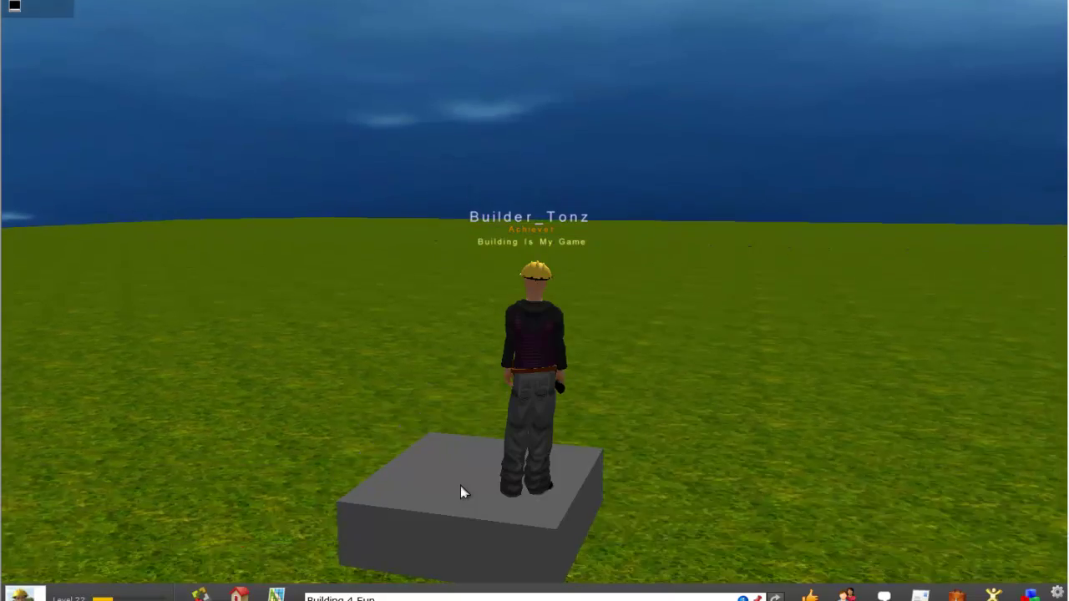
key("Down")
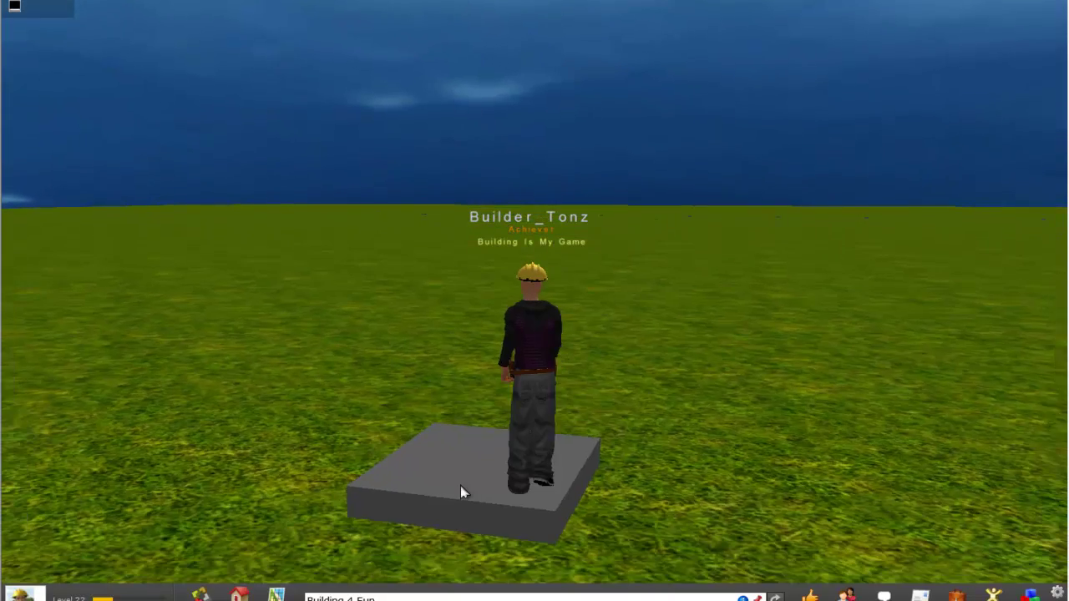
Step: Walk the avatar to the gray tile in the direction of the wooden chair and ride it
key("Right")
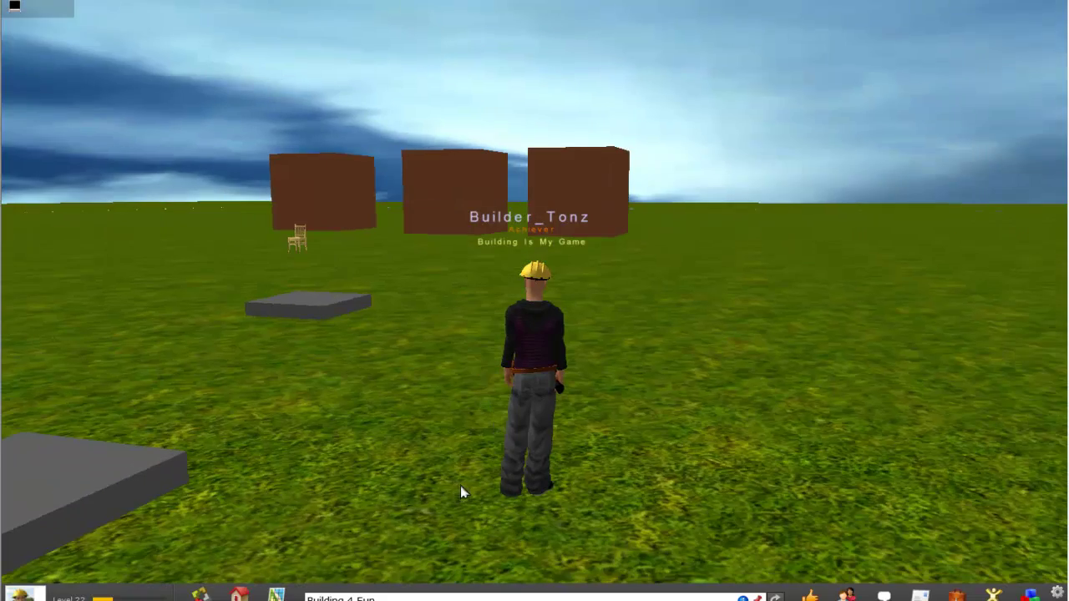
key("Up")
key("Left")
key("Up")
key("Left")
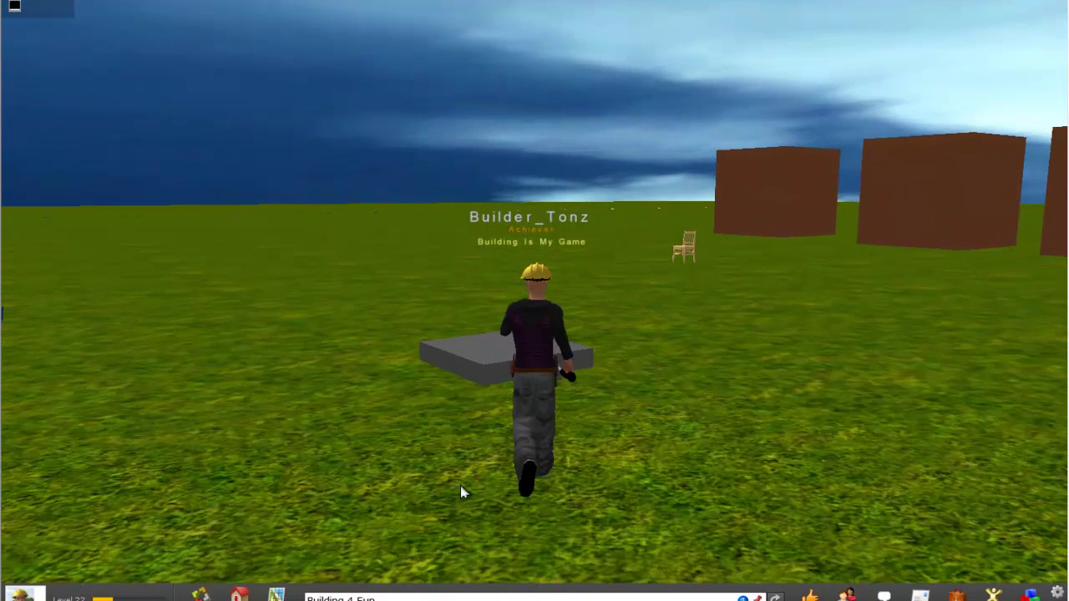
key("Right")
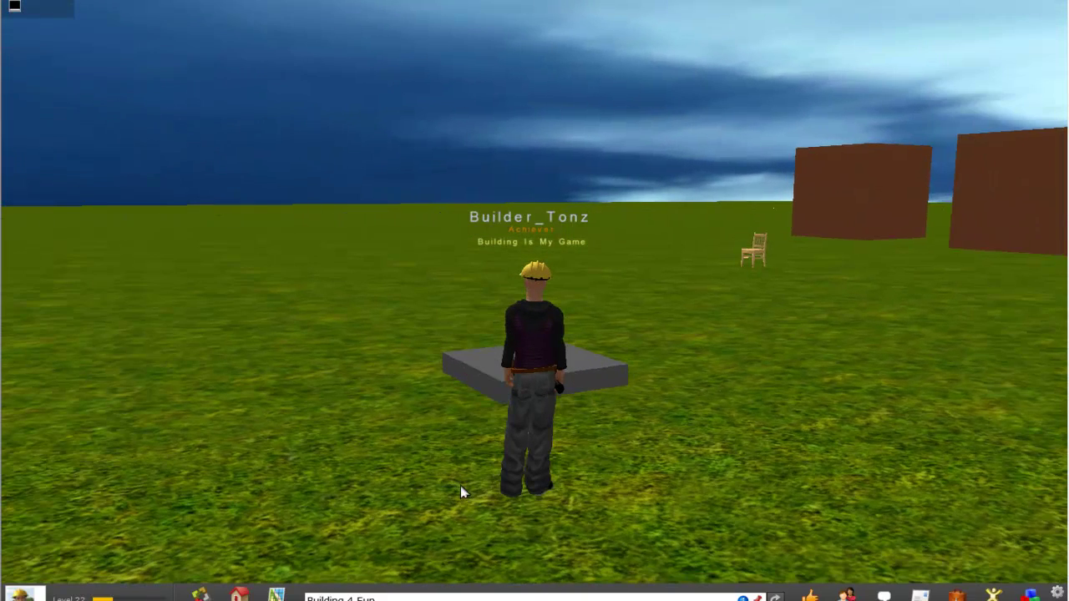
key("Up")
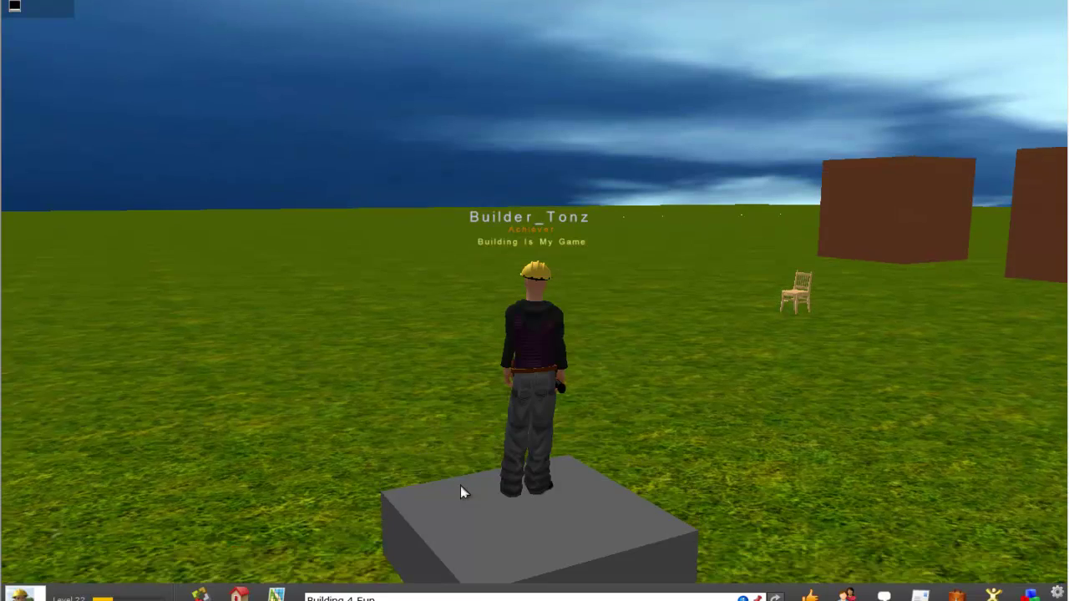
Step: Back the avatar off the tile and inspect the return property of the other 6x6x1.8 tile
key("Down")
key("Left")
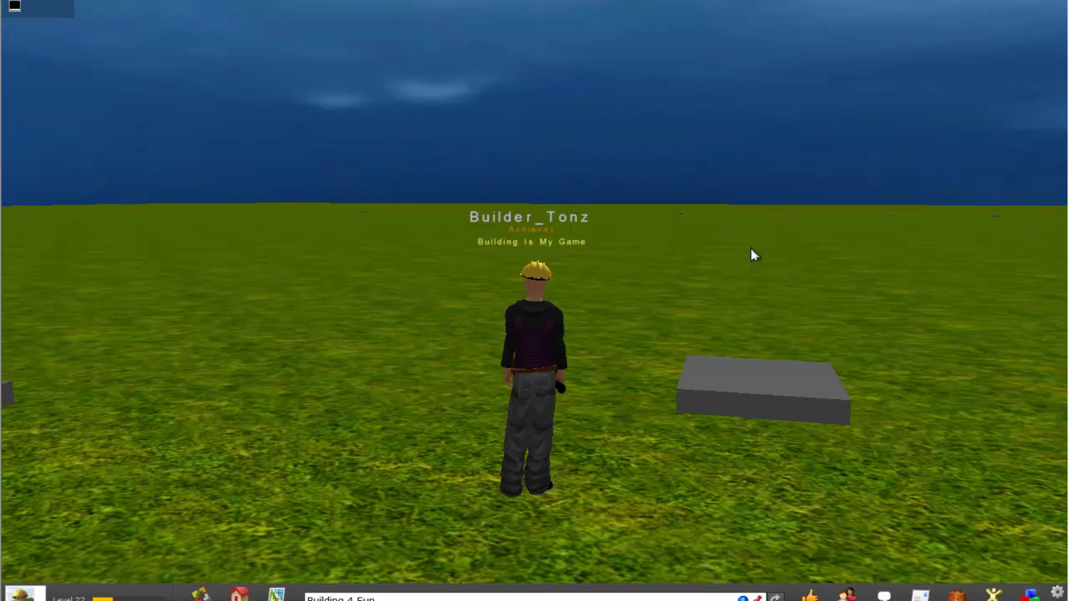
key("Down")
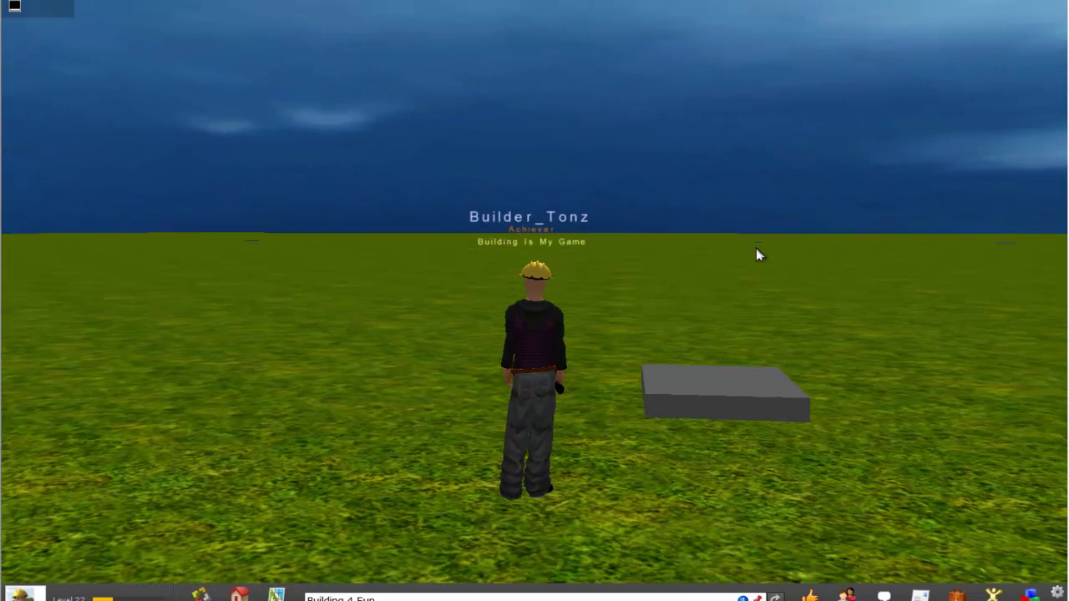
left_click(698, 404)
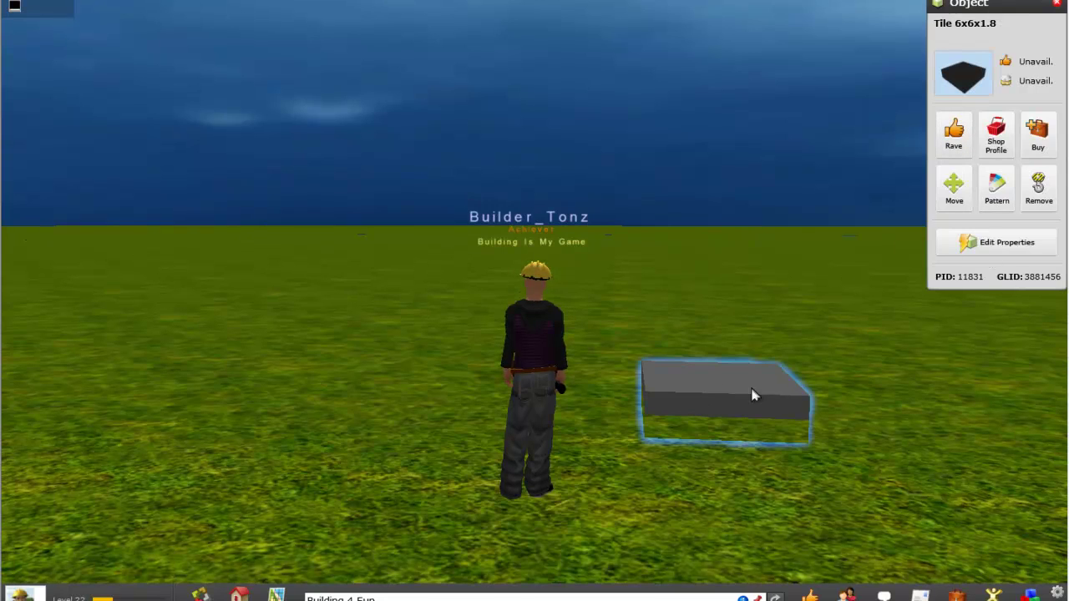
left_click(987, 252)
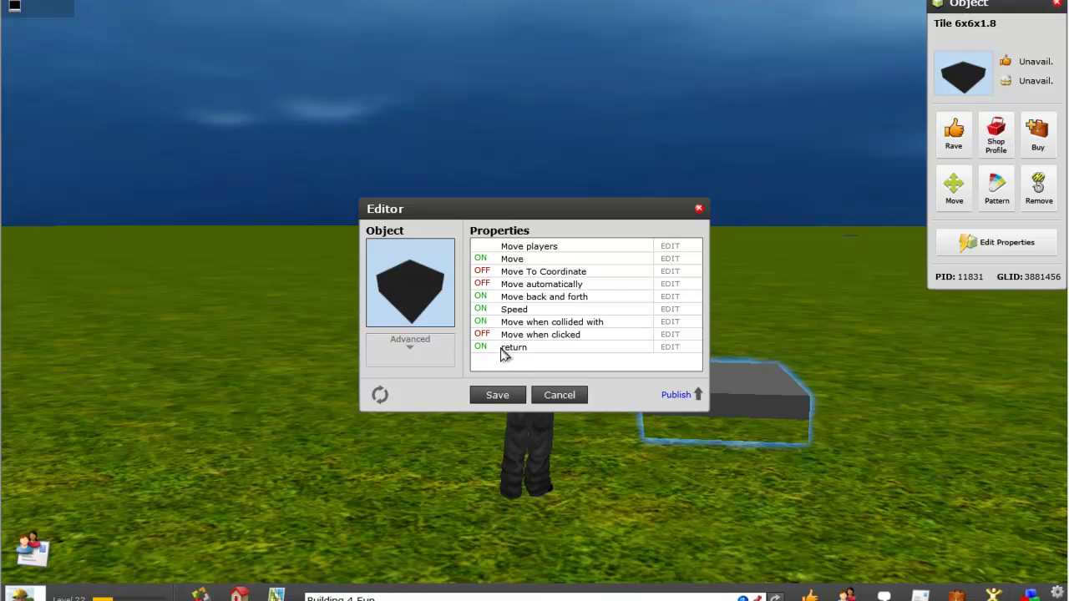
left_click(671, 348)
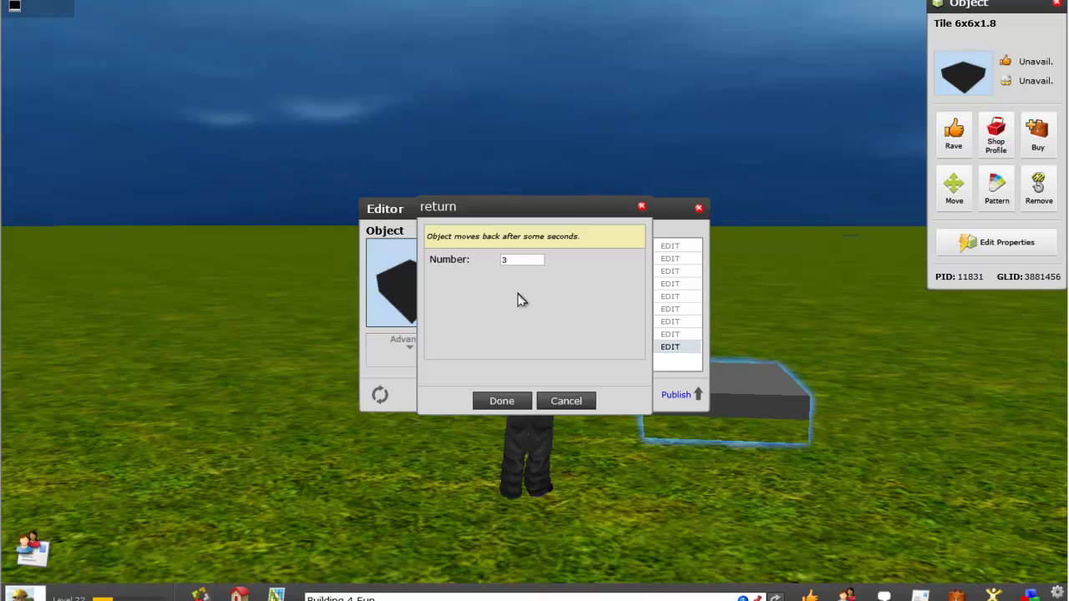
left_click(503, 402)
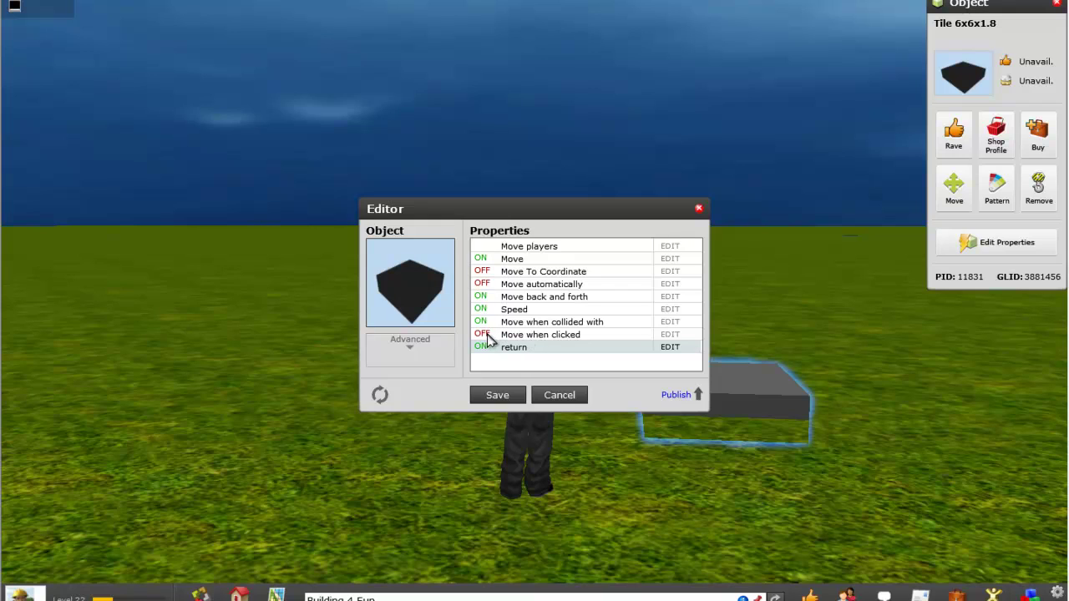
Step: Enable Move when clicked as True on the 6x6x1.8 tile, save its properties and trigger the tile to test it
left_click(483, 335)
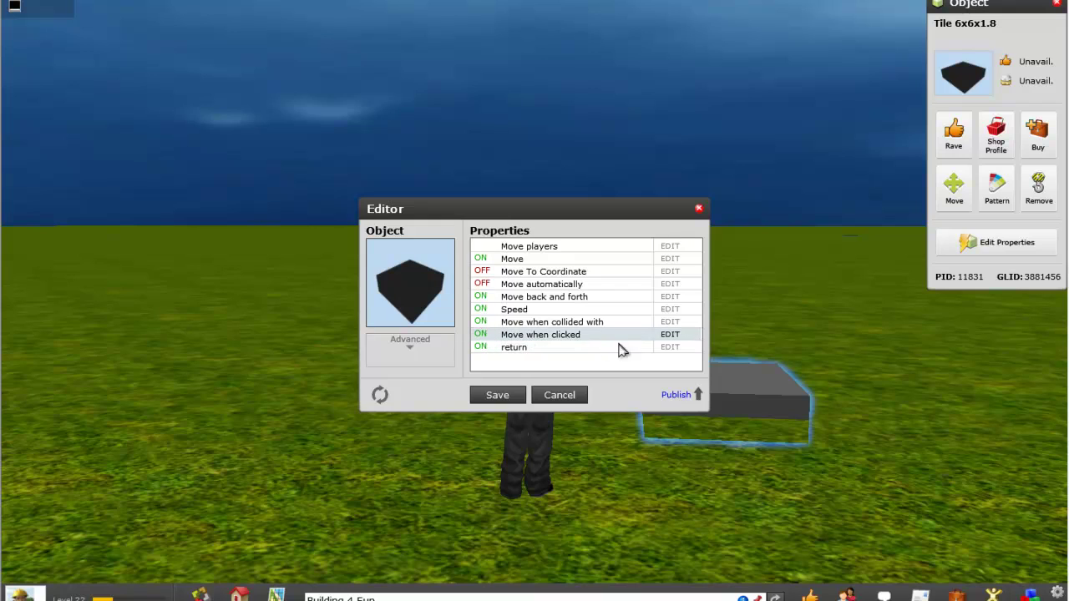
left_click(669, 335)
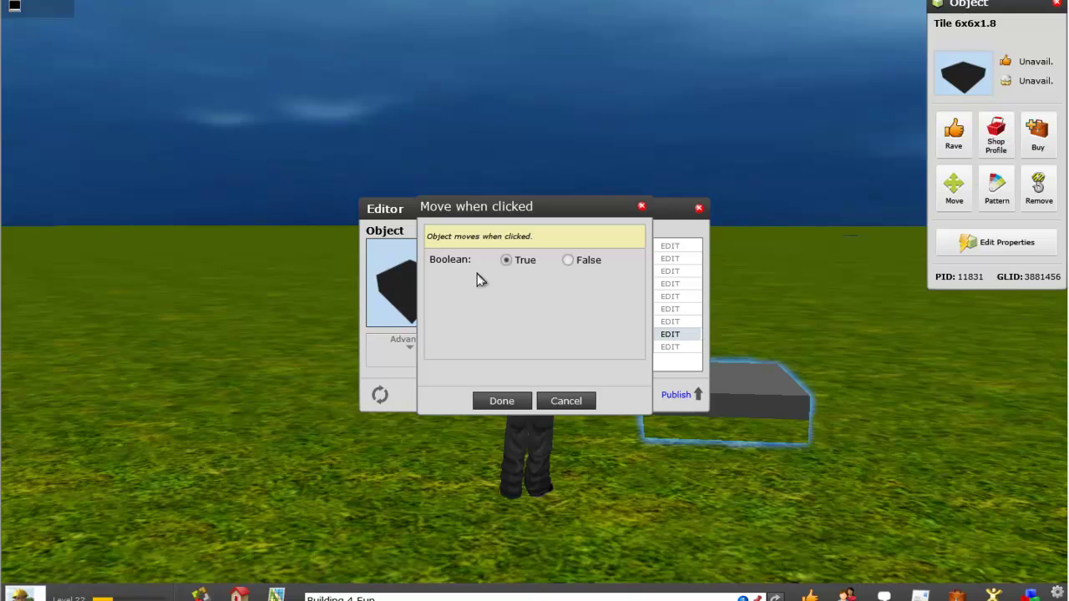
left_click(501, 403)
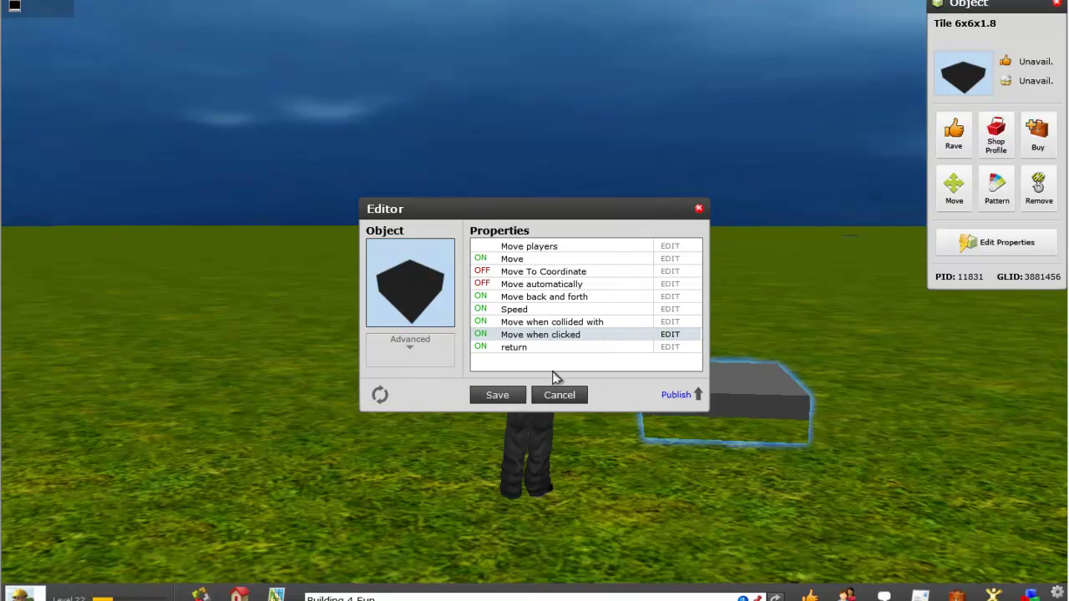
left_click(499, 399)
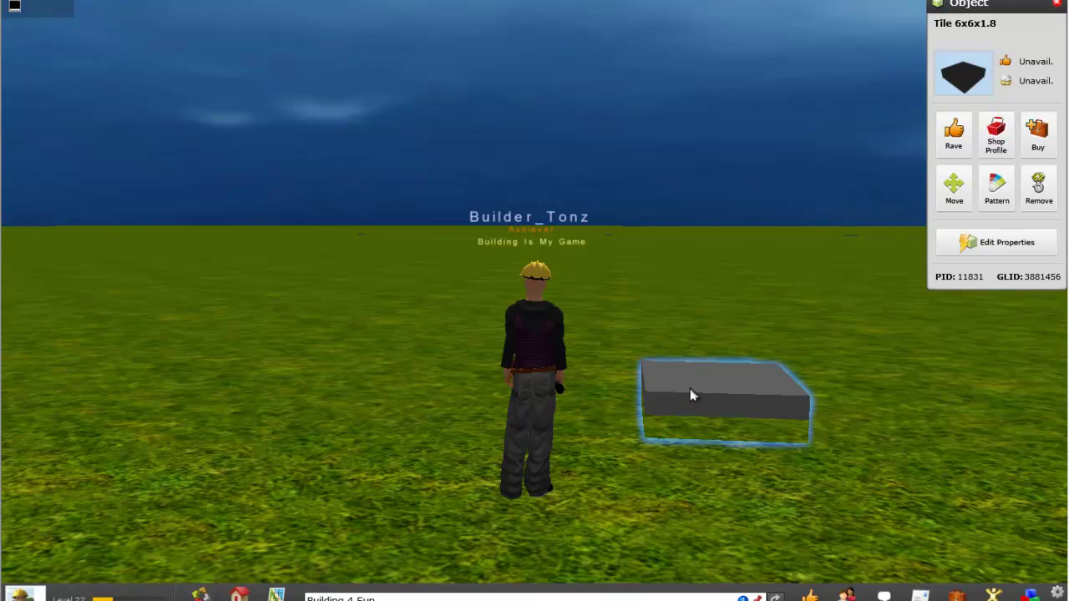
left_click(690, 389)
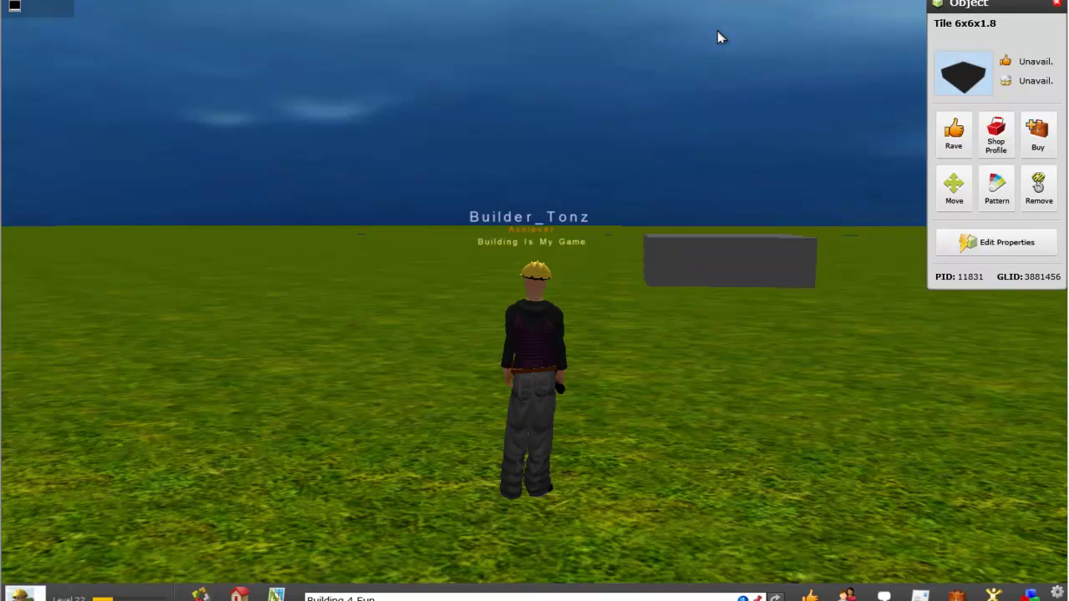
Step: Walk the avatar past the gray tiles toward the skeleton and close the tile's object details
right_click_drag(646, 457, 573, 465)
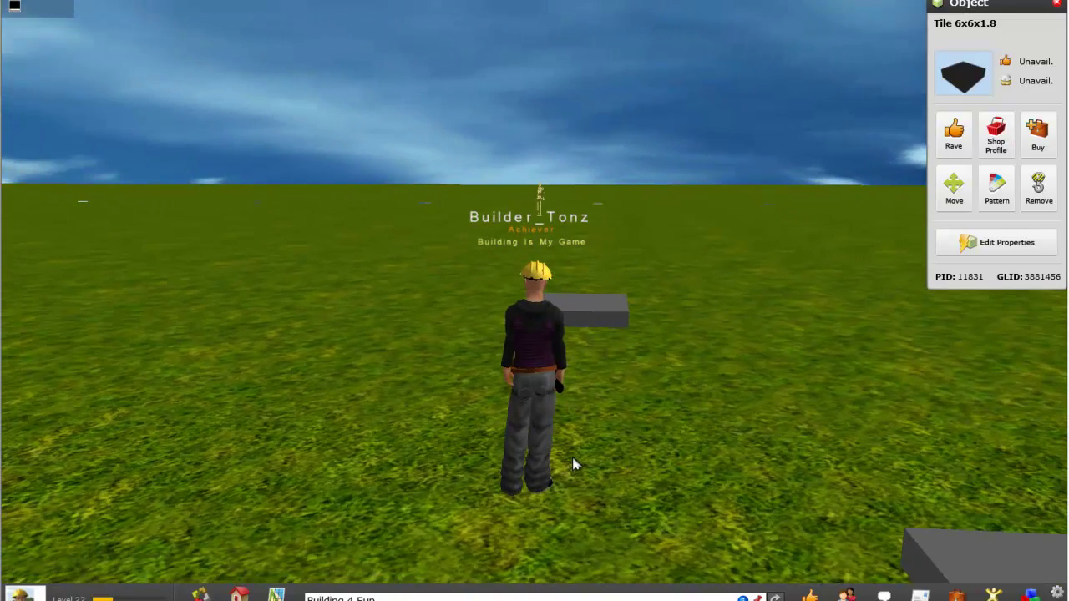
key("w")
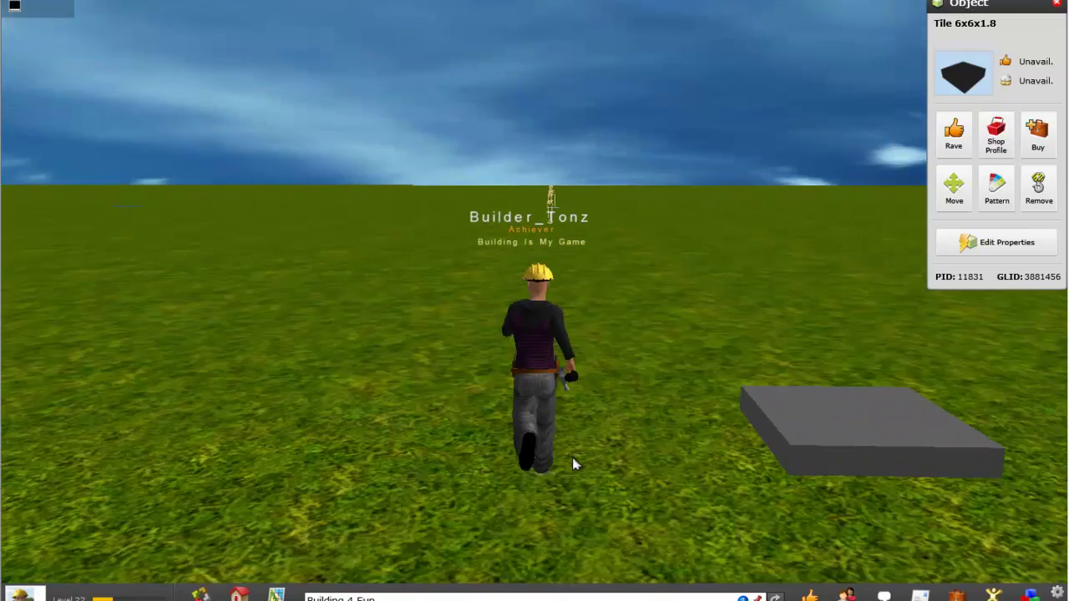
key("w")
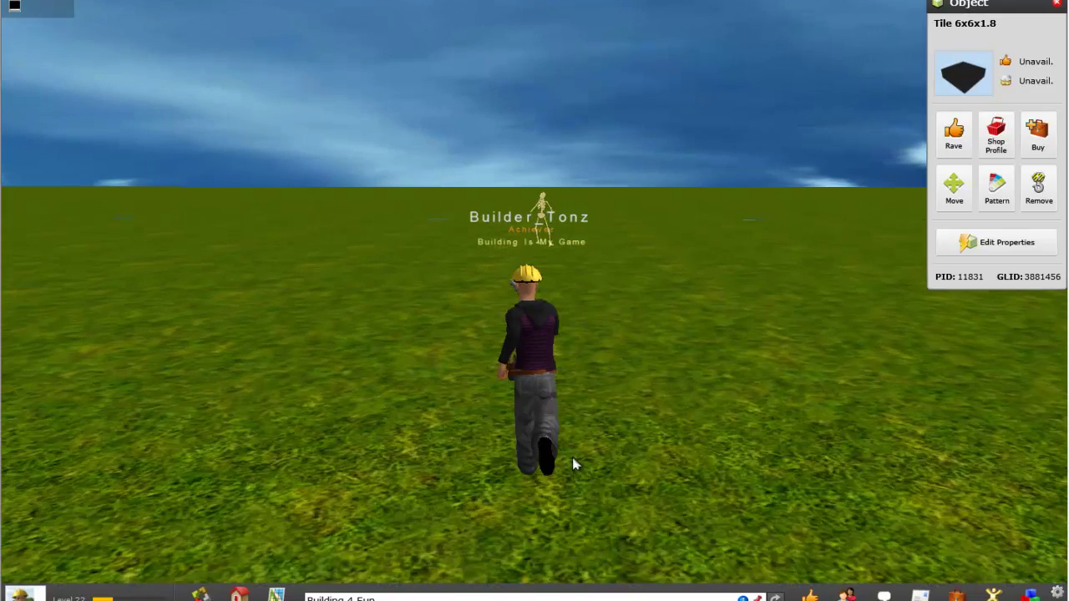
key("w")
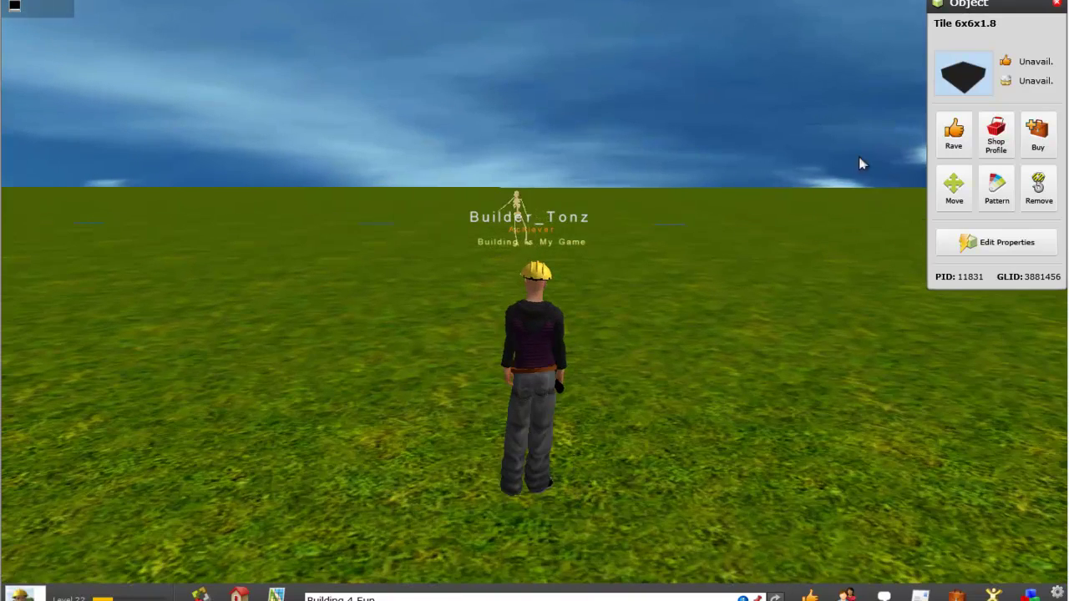
left_click(1057, 5)
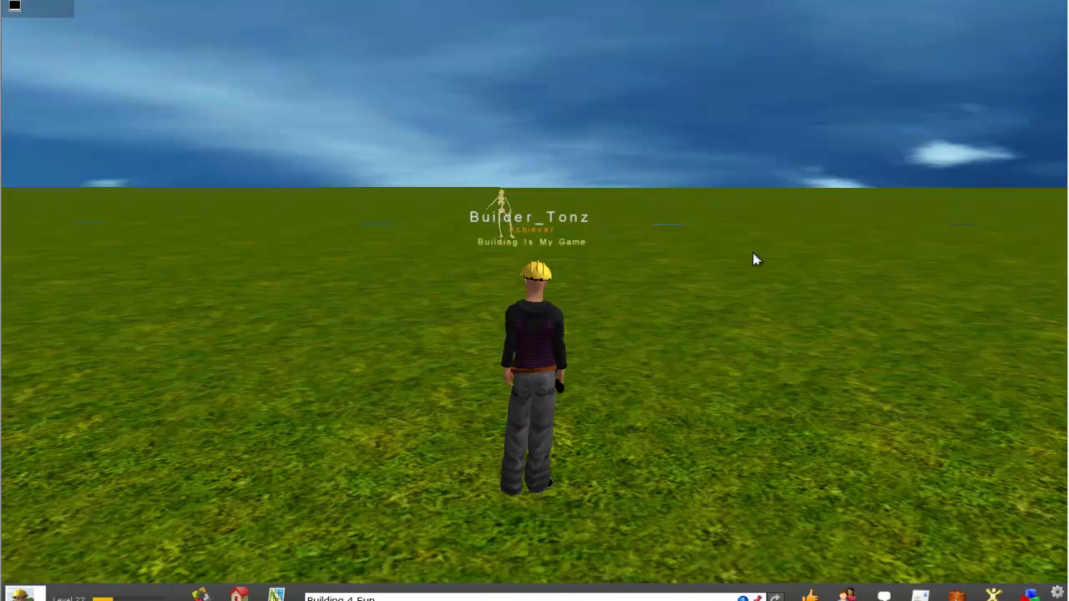
Step: Walk the avatar up to the skeleton to test its chase and hit reaction
key("Up")
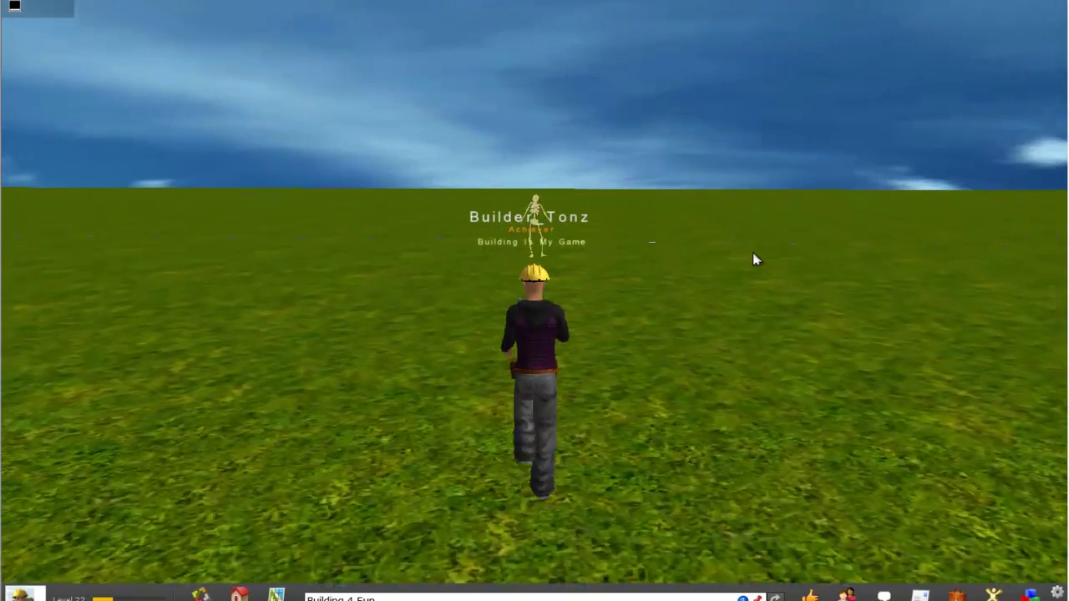
key("Up")
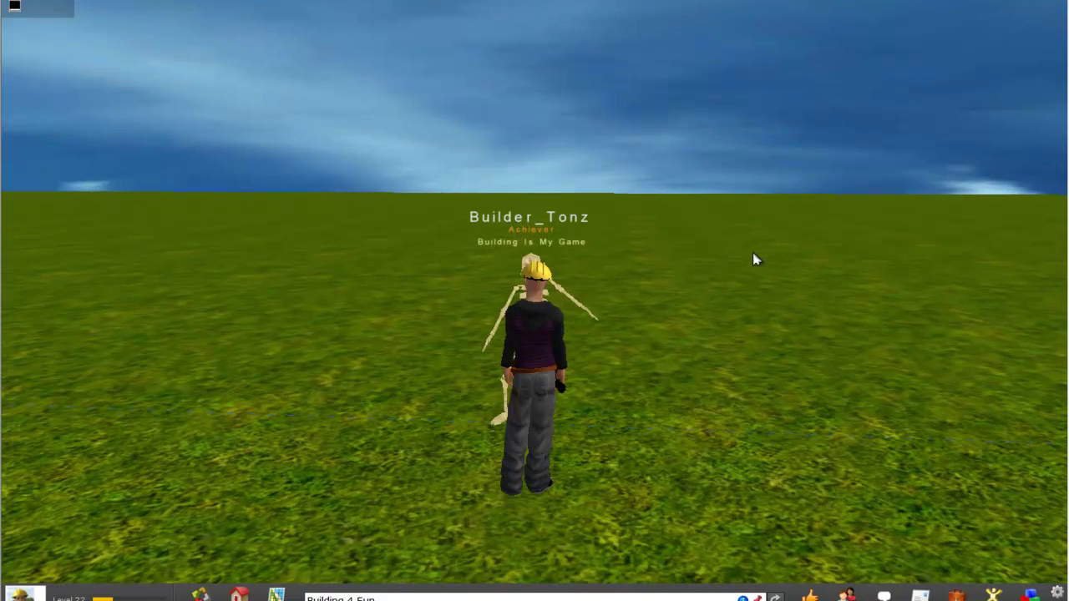
scroll(752, 254, "up", 5)
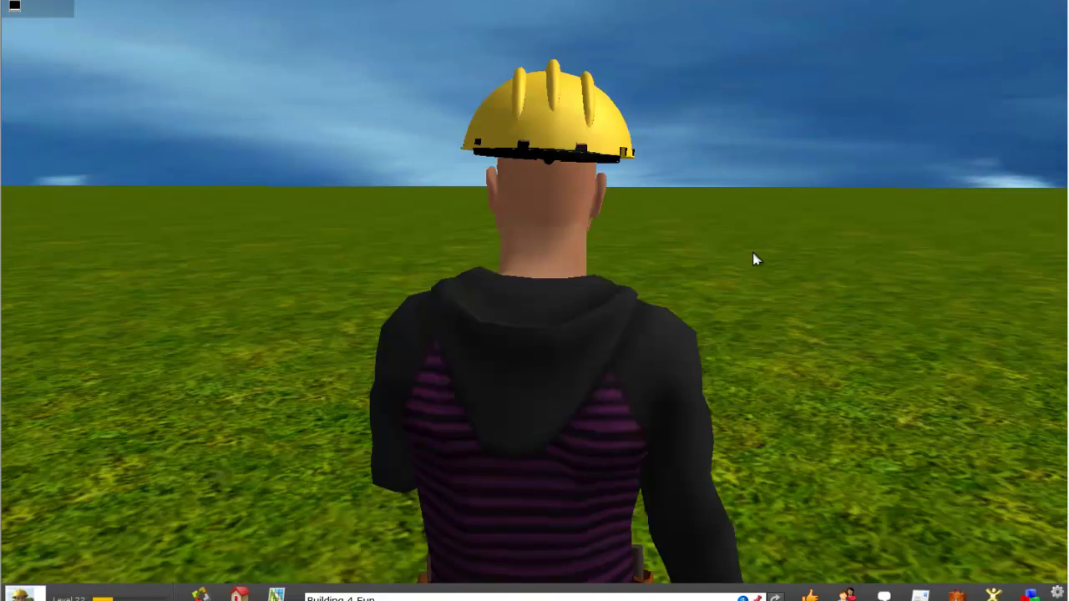
scroll(752, 254, "down", 5)
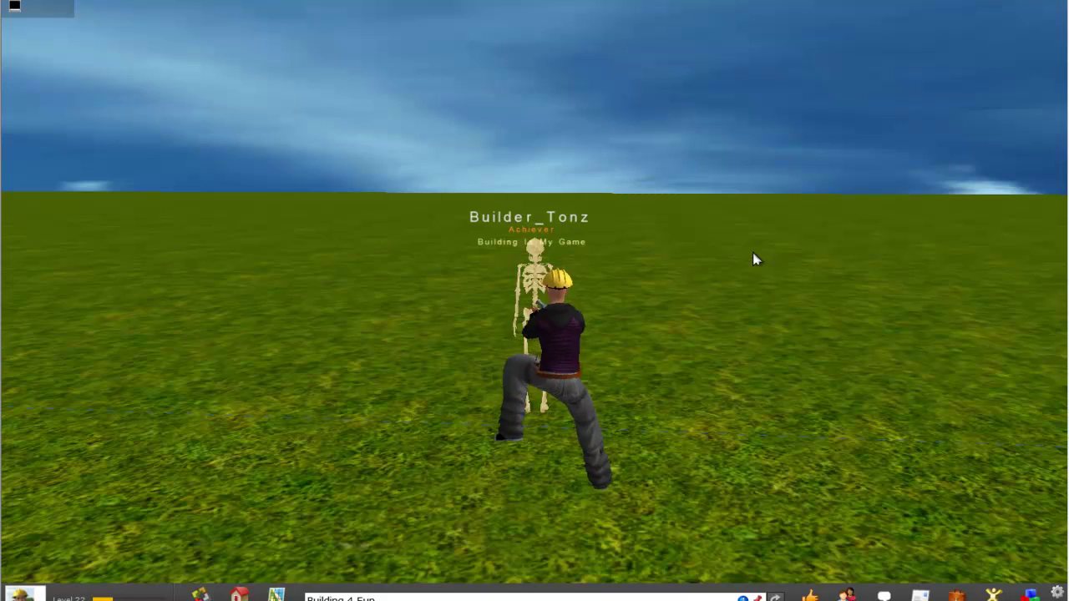
key("Up")
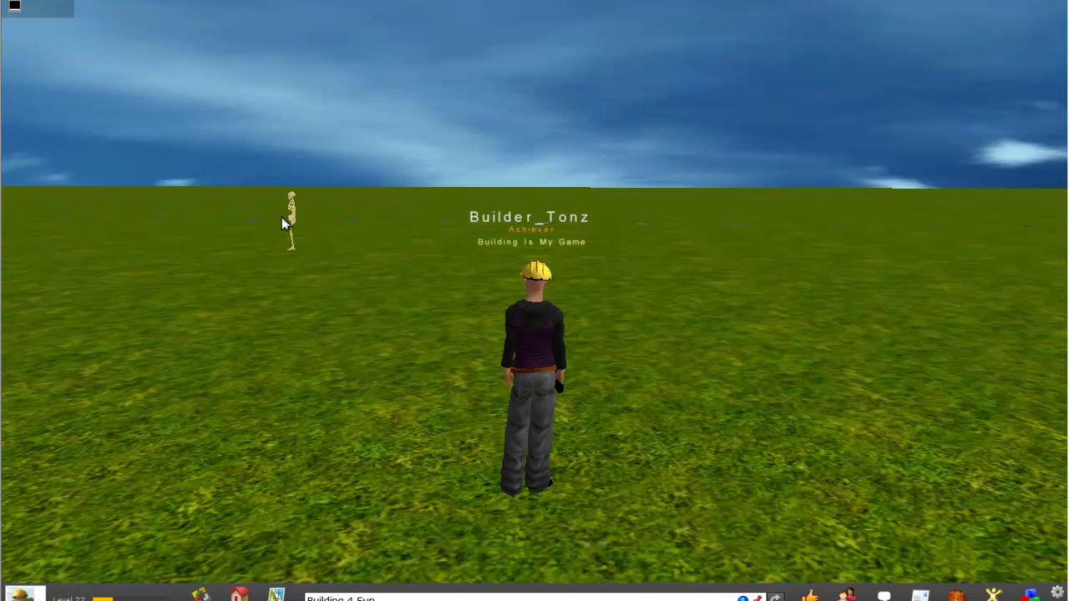
Step: Inspect the animated skeleton's Chases players in range property for its chase speed
right_click_drag(291, 221, 290, 220)
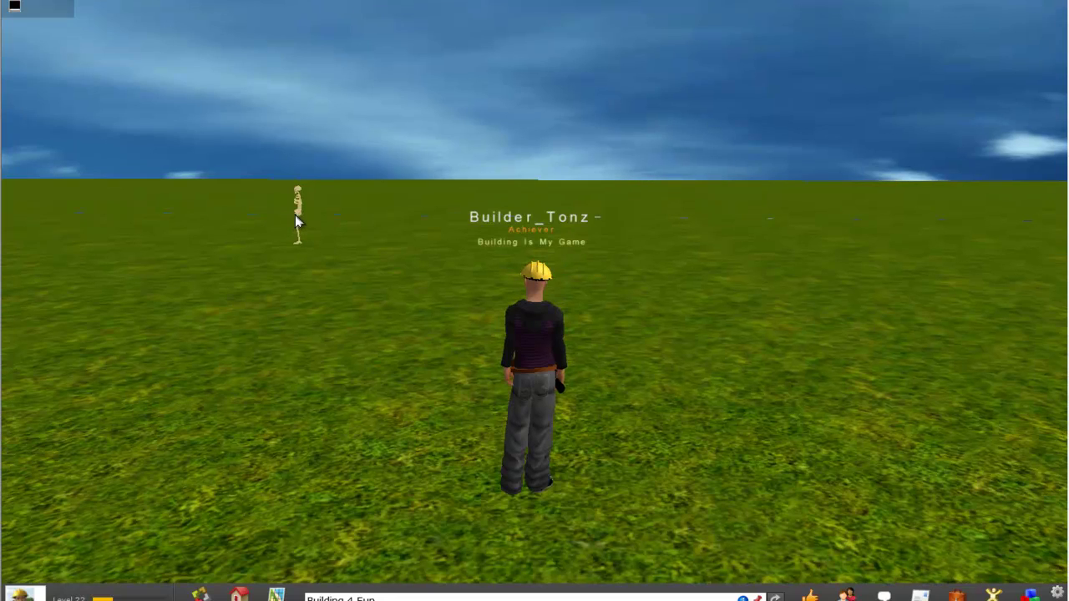
left_click(296, 216)
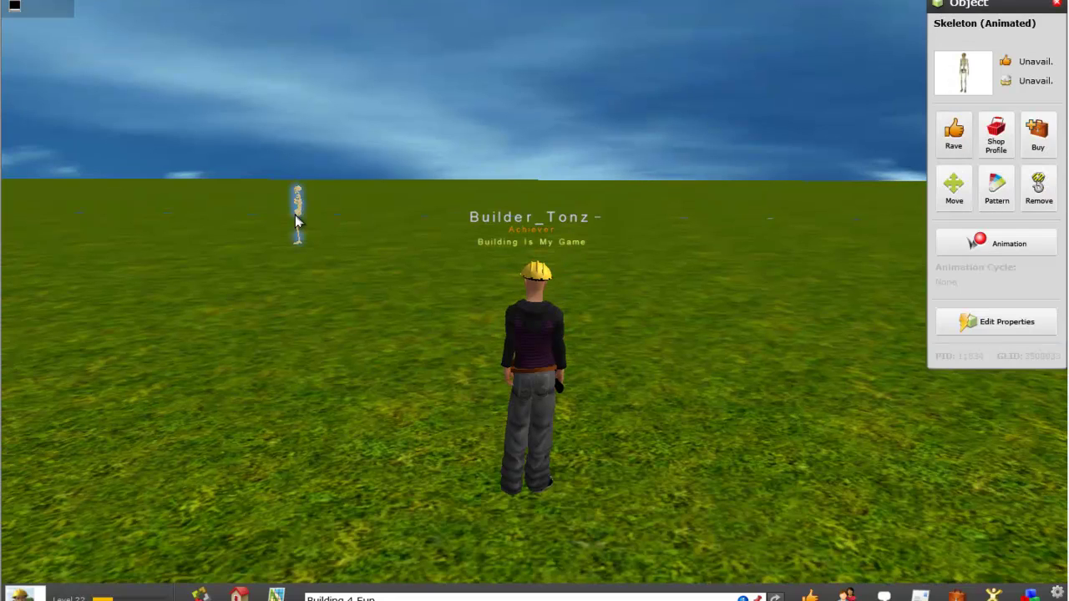
left_click(991, 330)
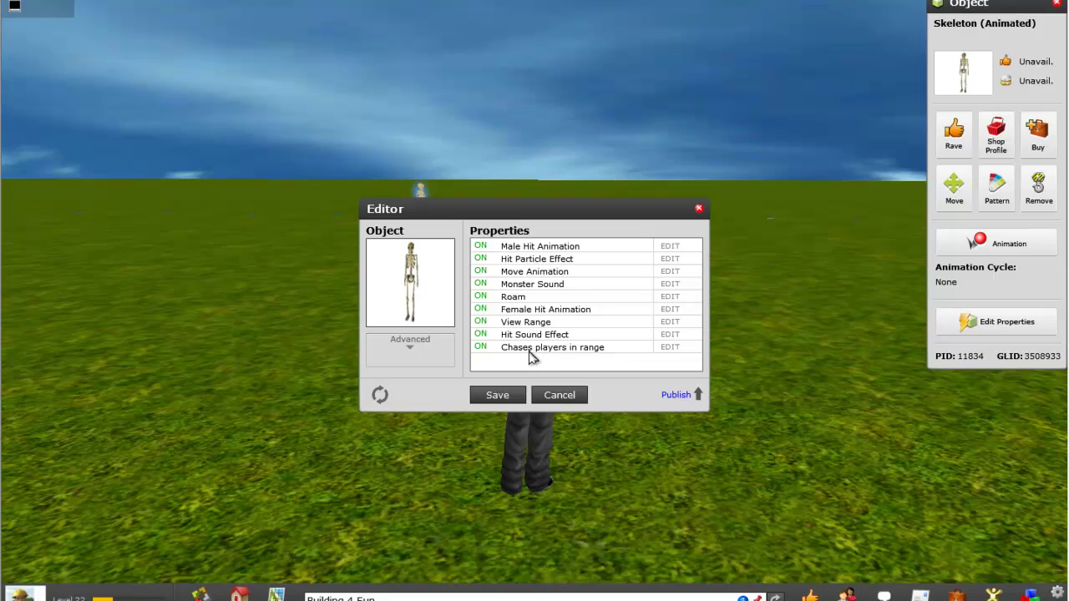
left_click(671, 348)
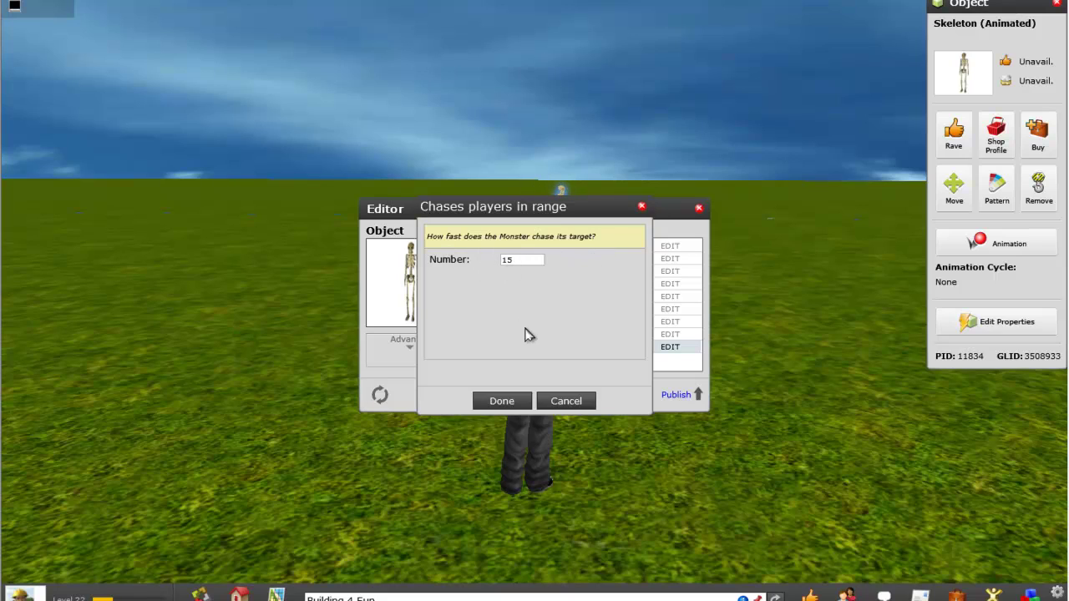
left_click(502, 401)
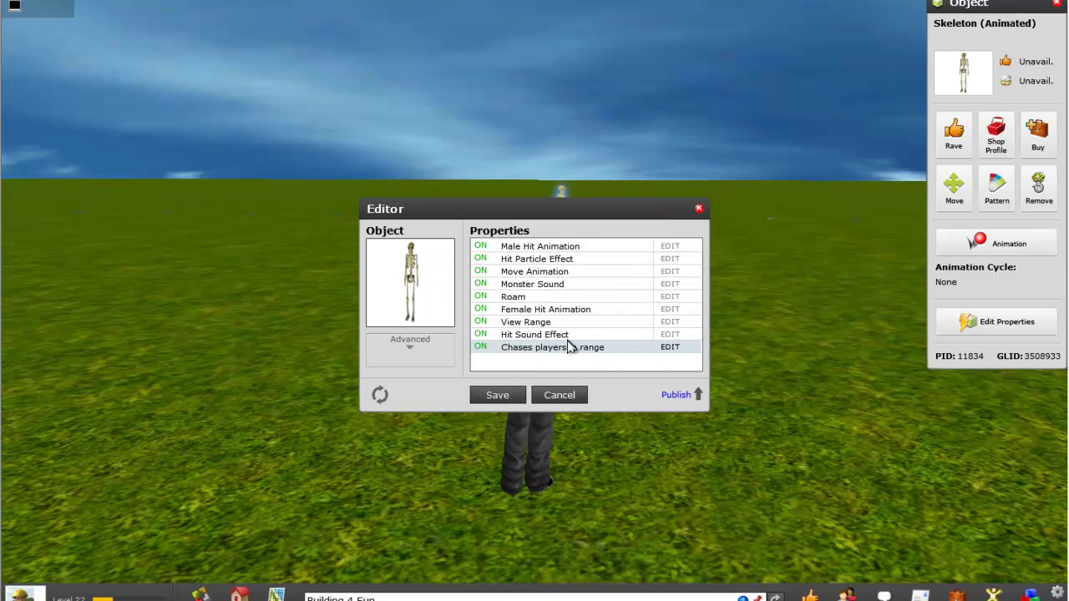
Step: Inspect the skeleton's Hit Sound Effect and Monster Sound properties
left_click(670, 335)
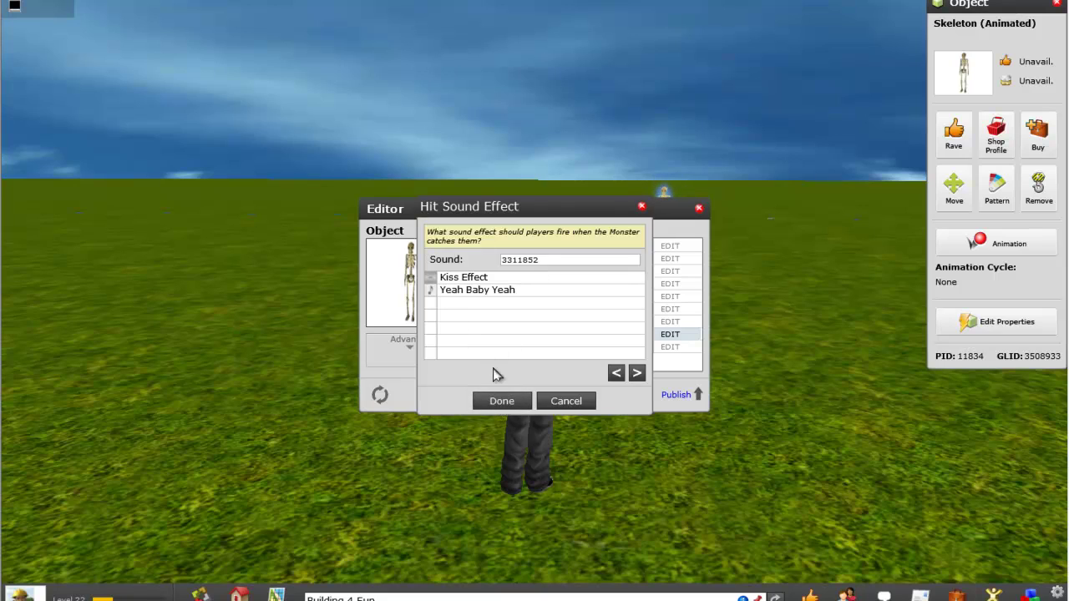
left_click(501, 401)
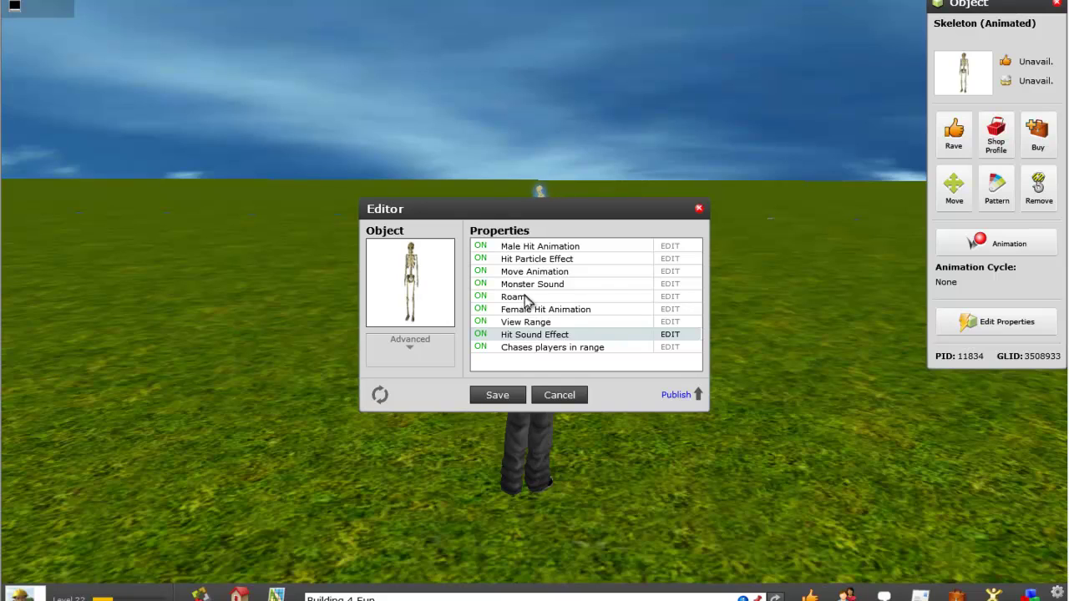
left_click(671, 284)
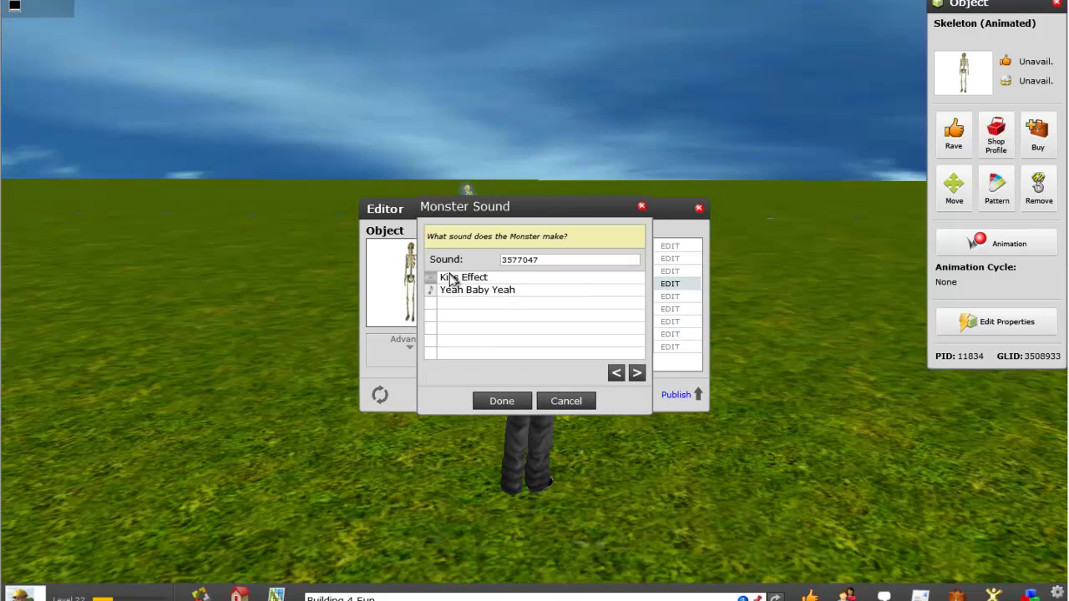
left_click(502, 403)
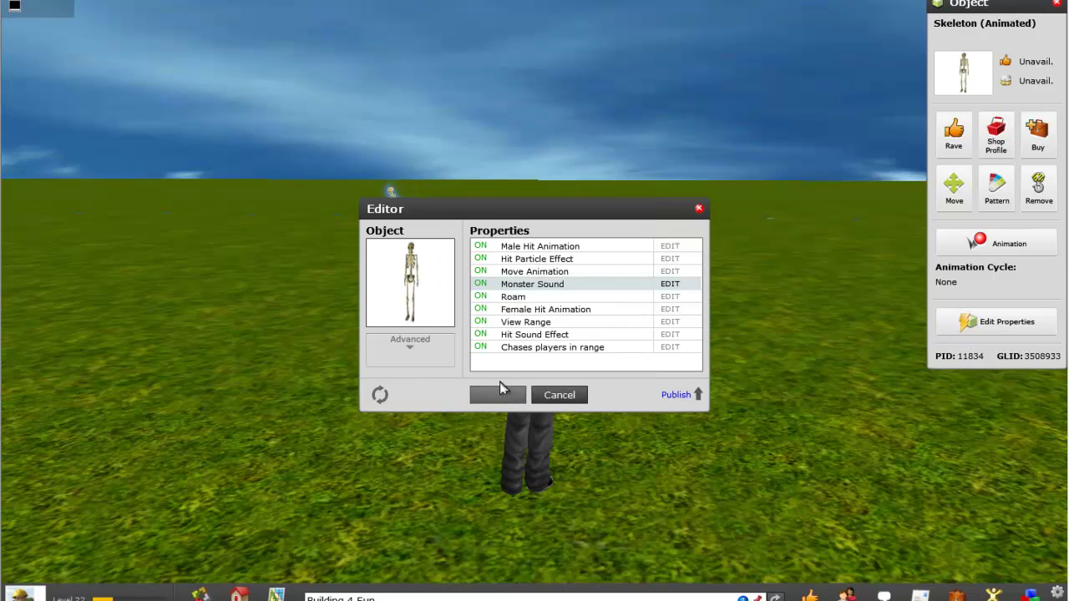
Step: Inspect the skeleton's Hit Particle Effect property, then leave its properties and object details without saving
left_click(670, 259)
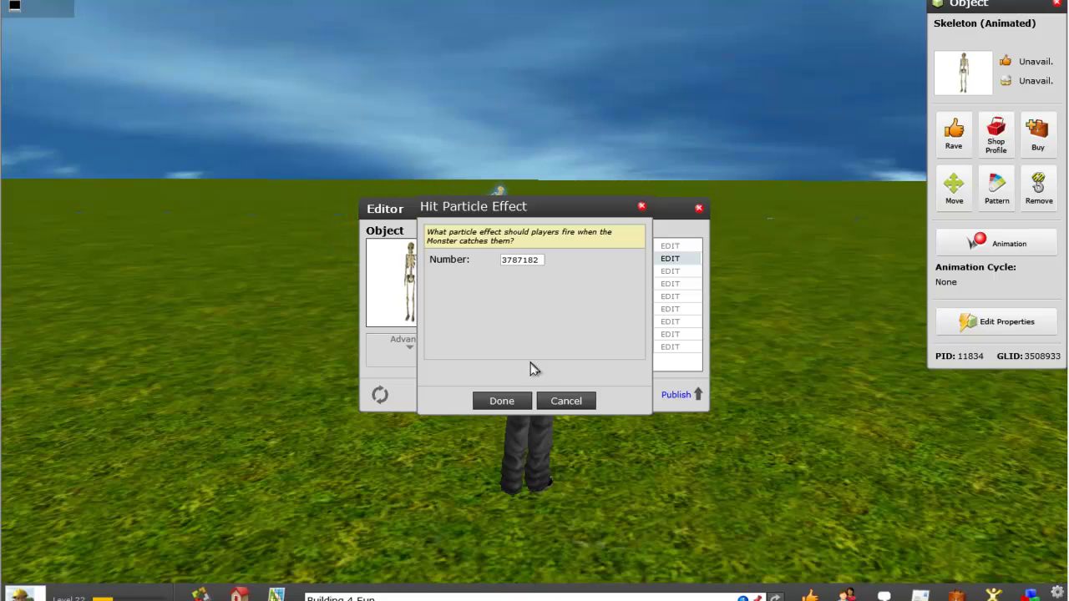
left_click(503, 402)
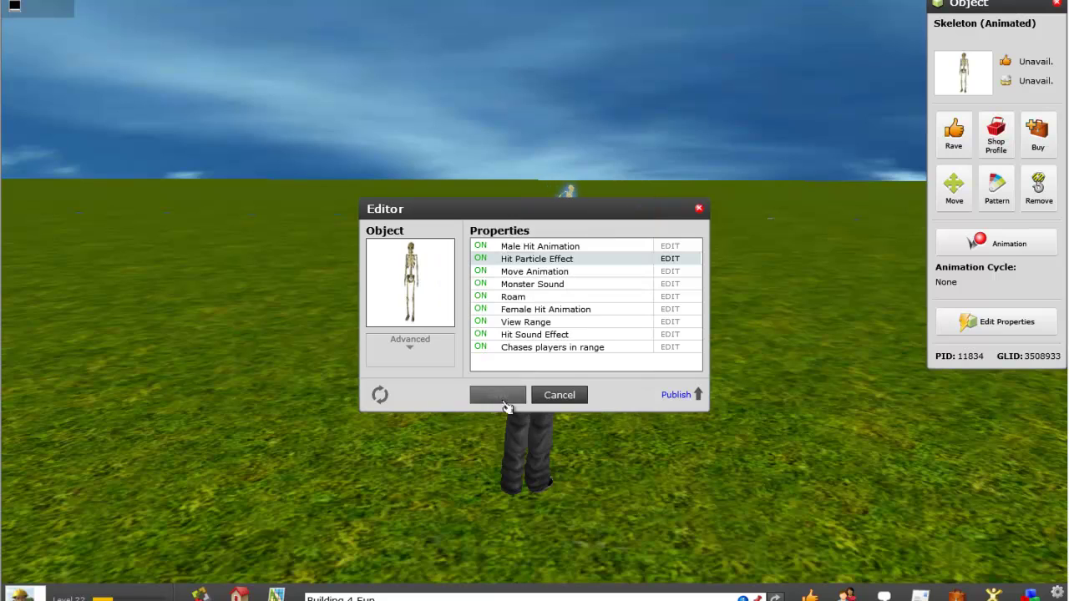
left_click(554, 399)
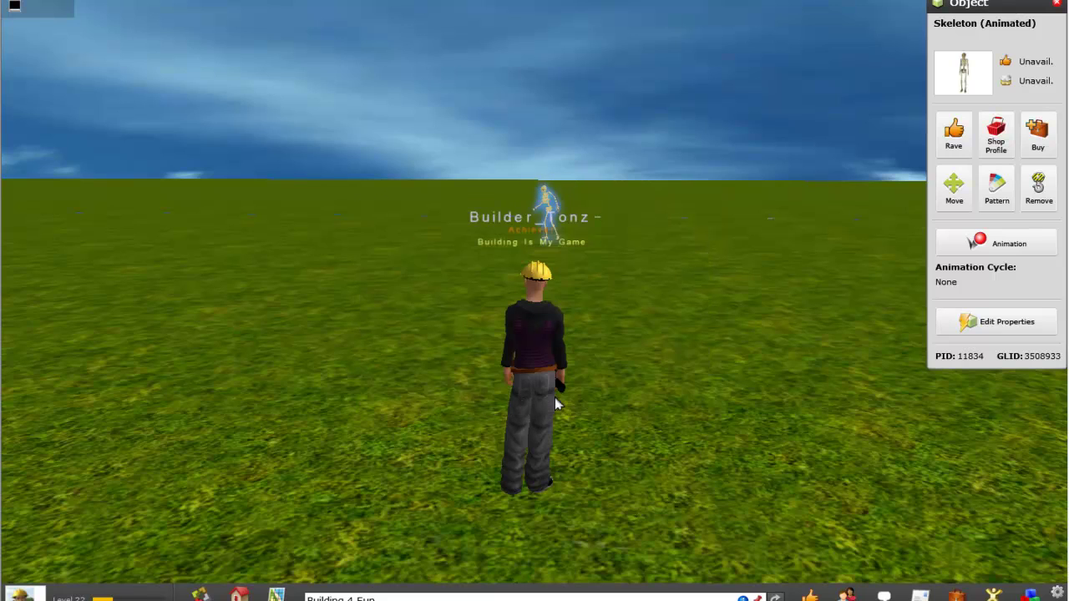
left_click(1056, 5)
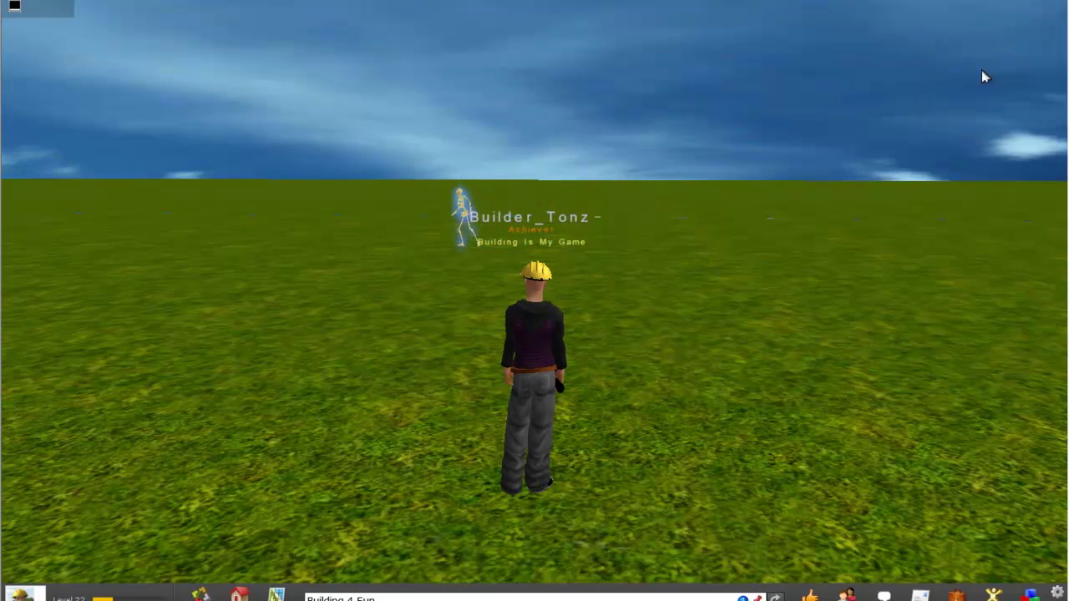
Step: Steer the avatar toward the roaming skeleton and let it catch the avatar again
left_click_drag(785, 251, 769, 252)
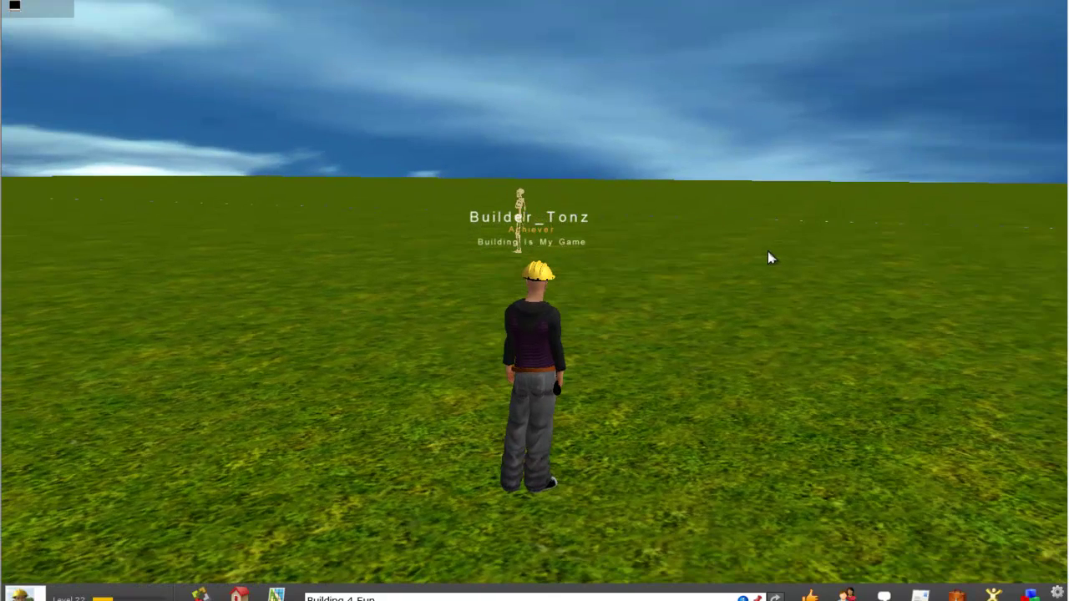
key("Right")
key("Left")
key("Up")
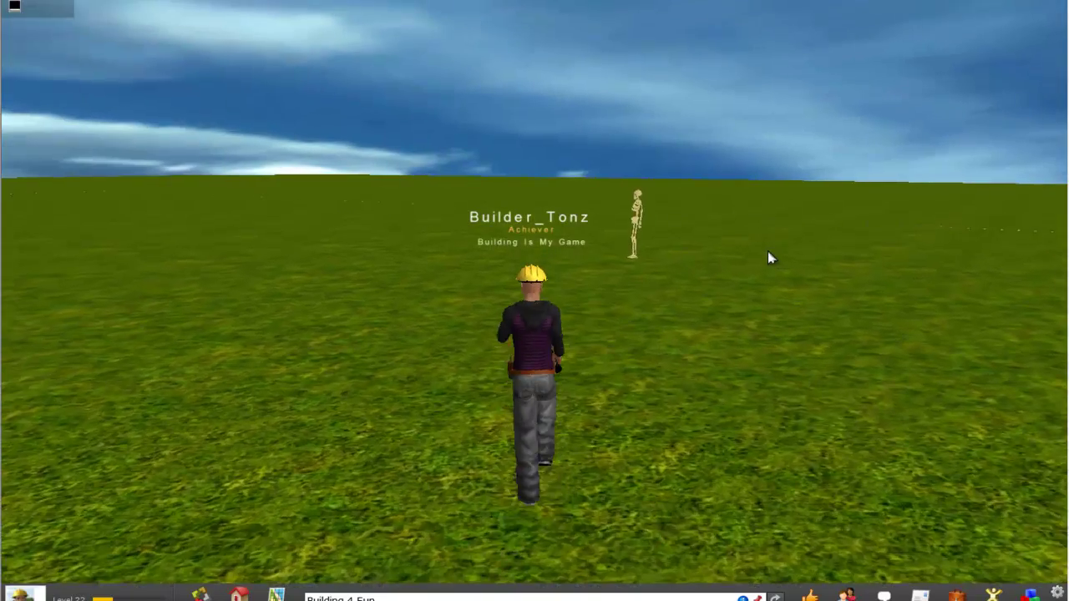
key("Right")
key("Left")
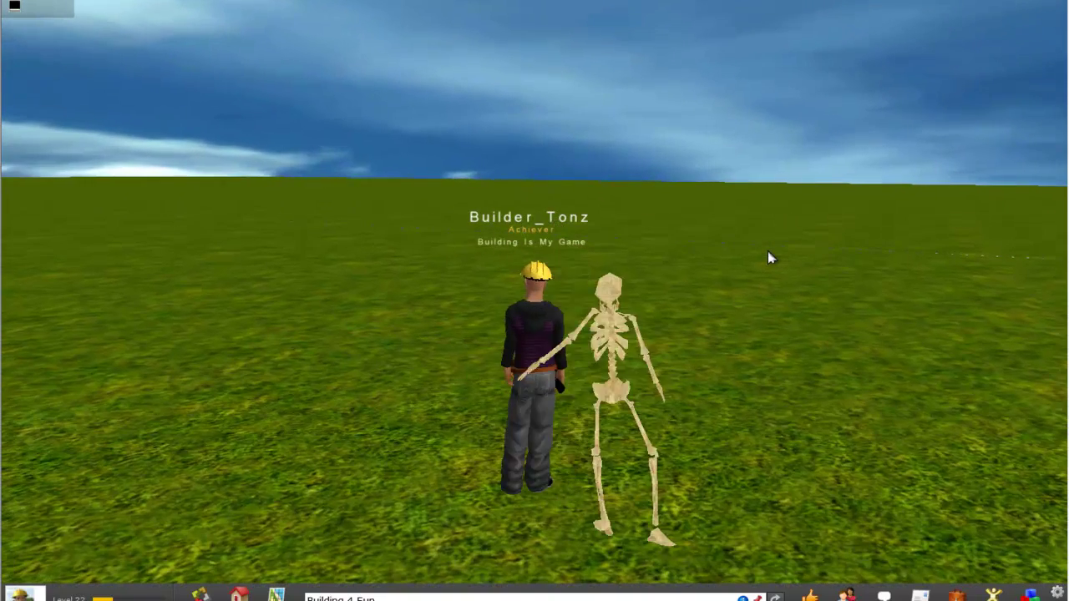
key("1")
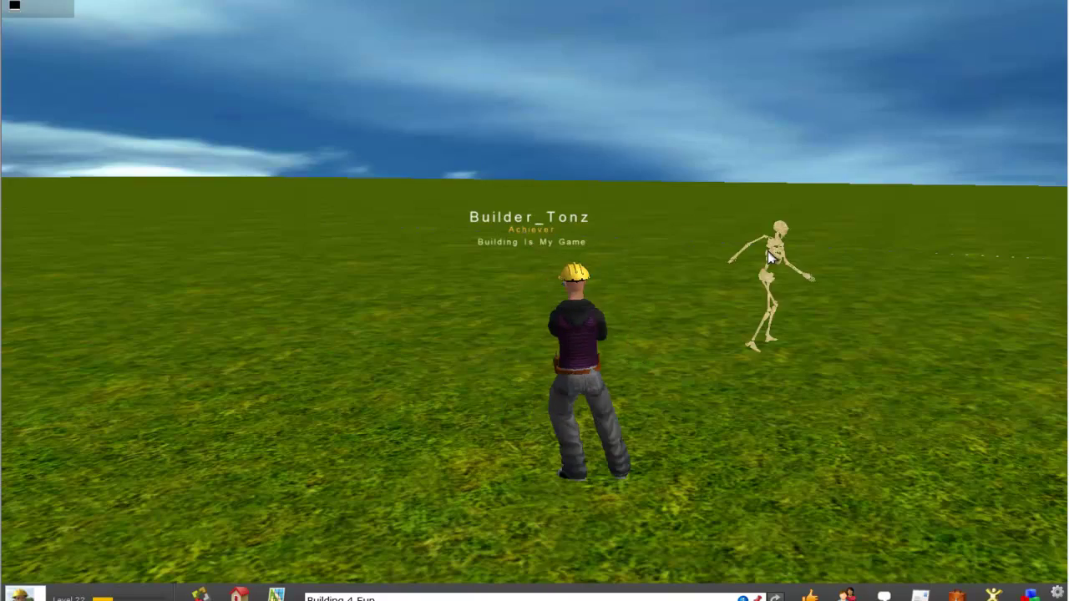
Step: Move the avatar away from the skeleton and turn it to face back toward the gray tiles
key("Down")
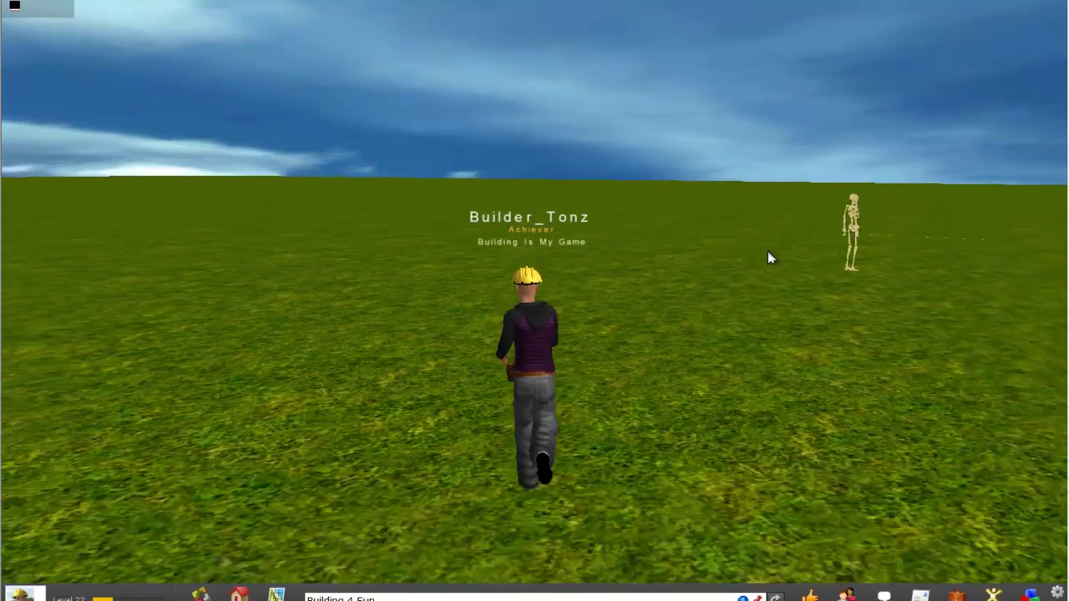
key("Right")
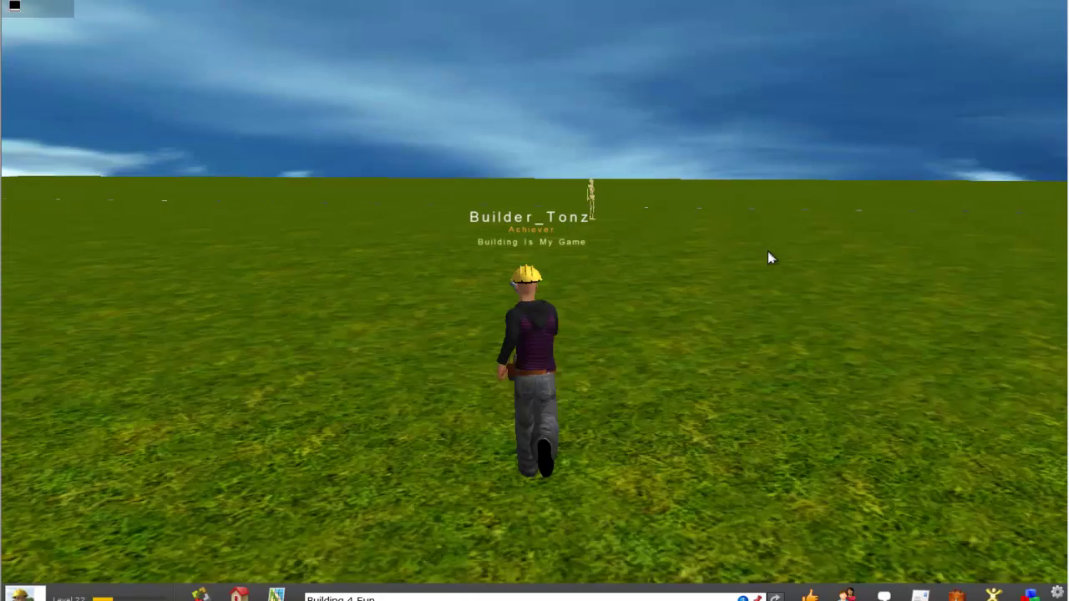
key("Left")
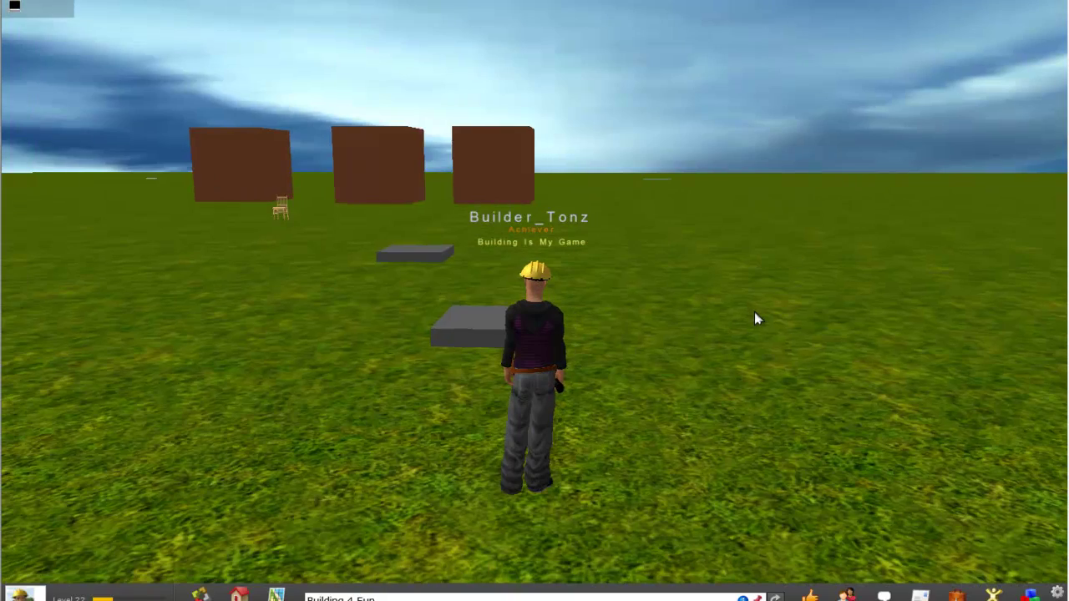
left_click_drag(754, 311, 736, 365)
scroll(737, 365, "up", 2)
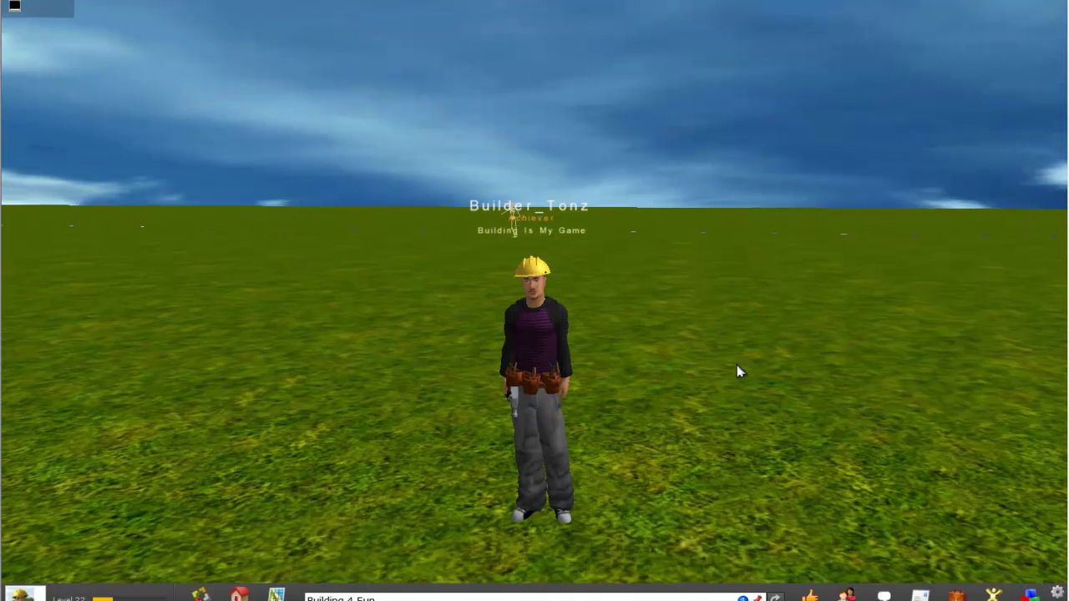